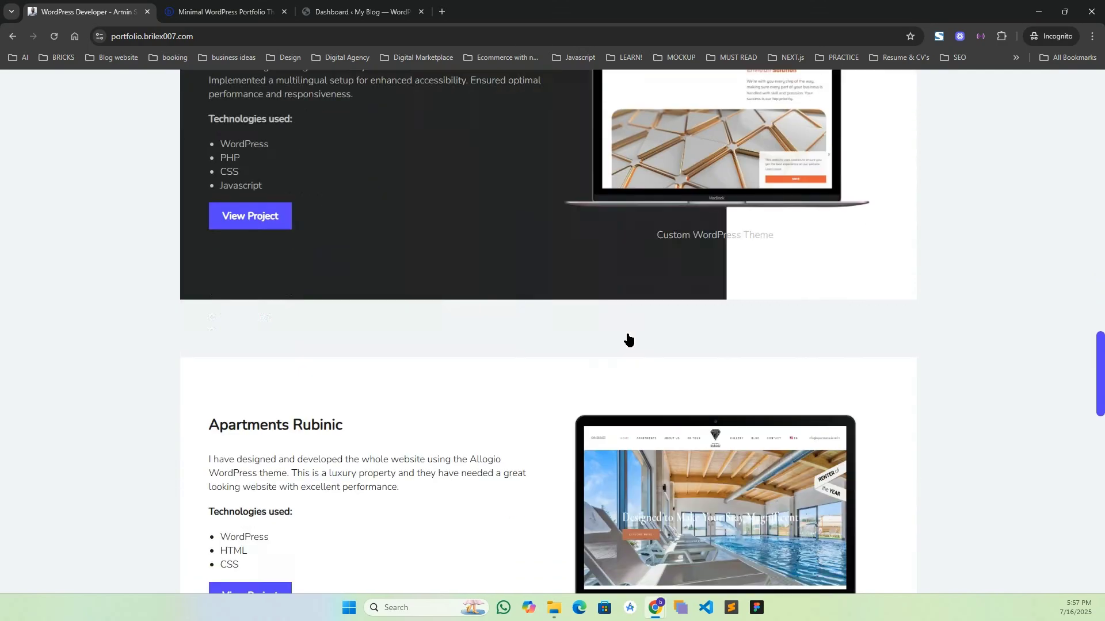
Review the example portfolio site and the product page of the Minimal WordPress Portfolio Theme
scroll(548, 251, up, 15)
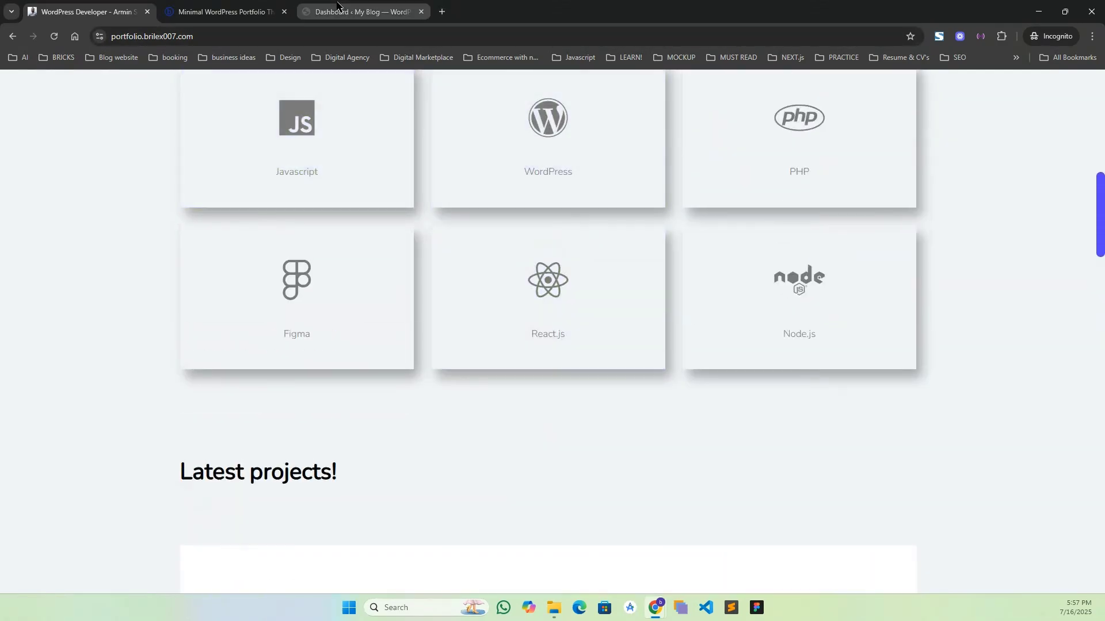
click(246, 13)
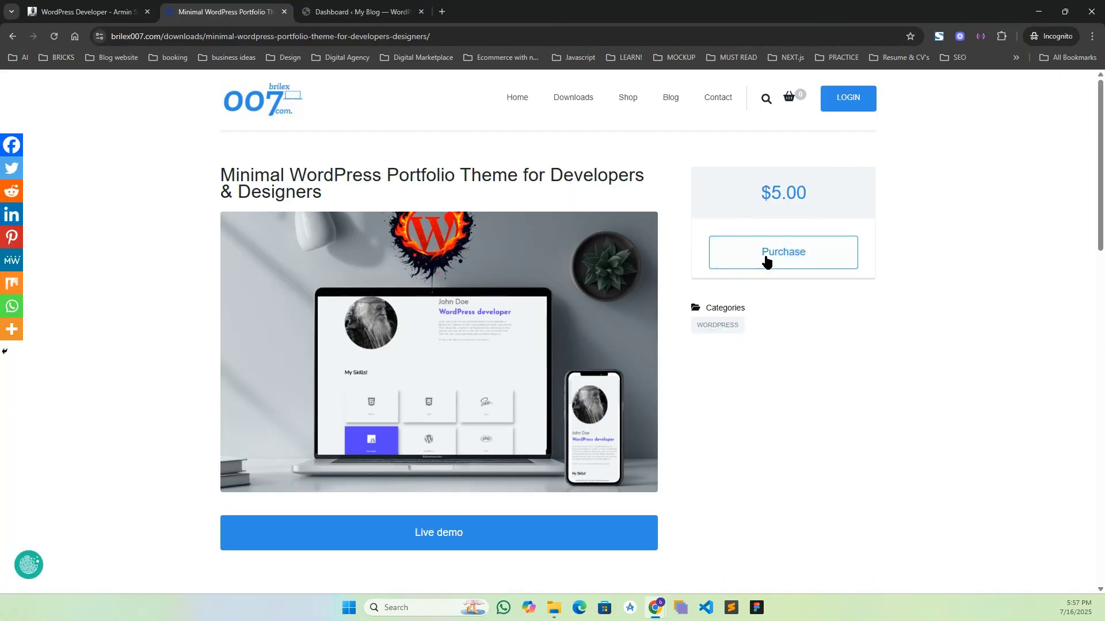
scroll(660, 392, down, 2)
scroll(668, 391, up, 2)
Open the theme upload form in the demo site's WordPress admin
click(357, 11)
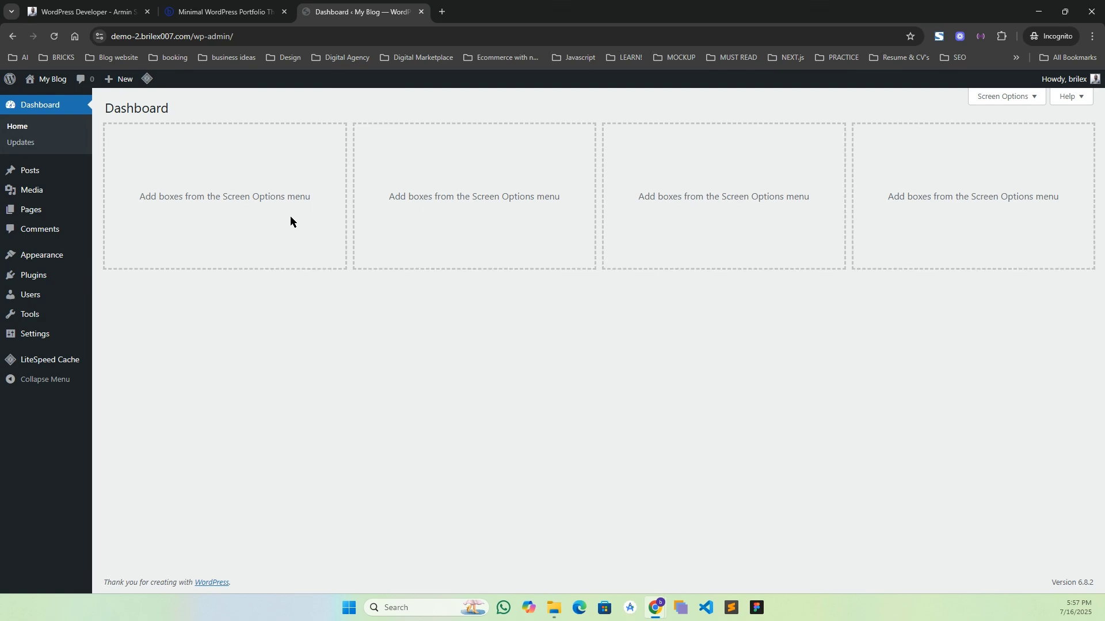
mouse_move(57, 261)
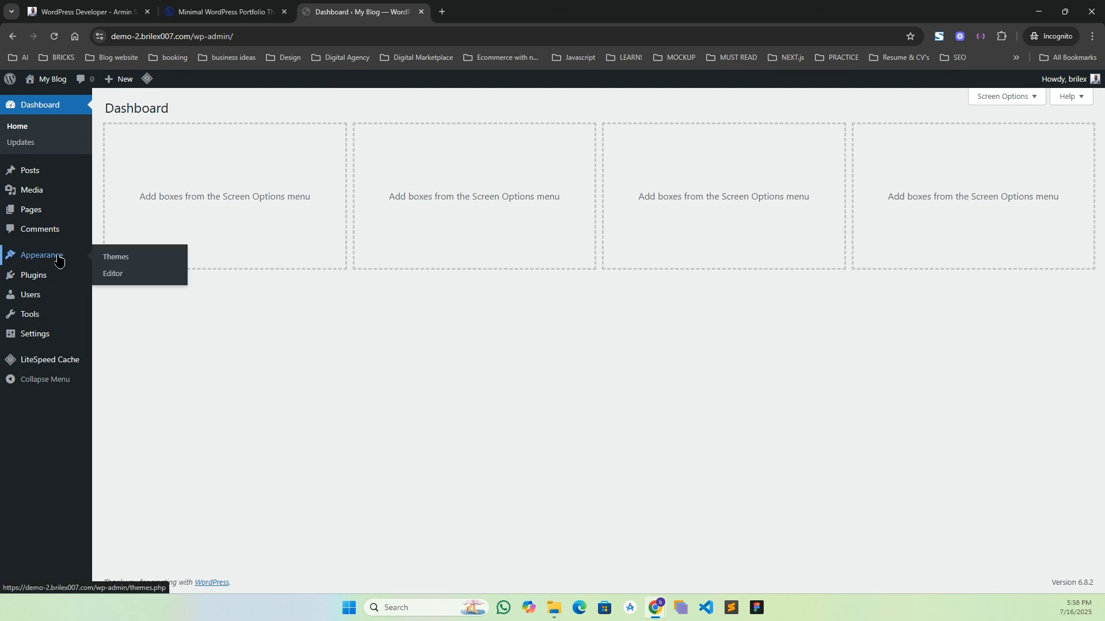
click(104, 262)
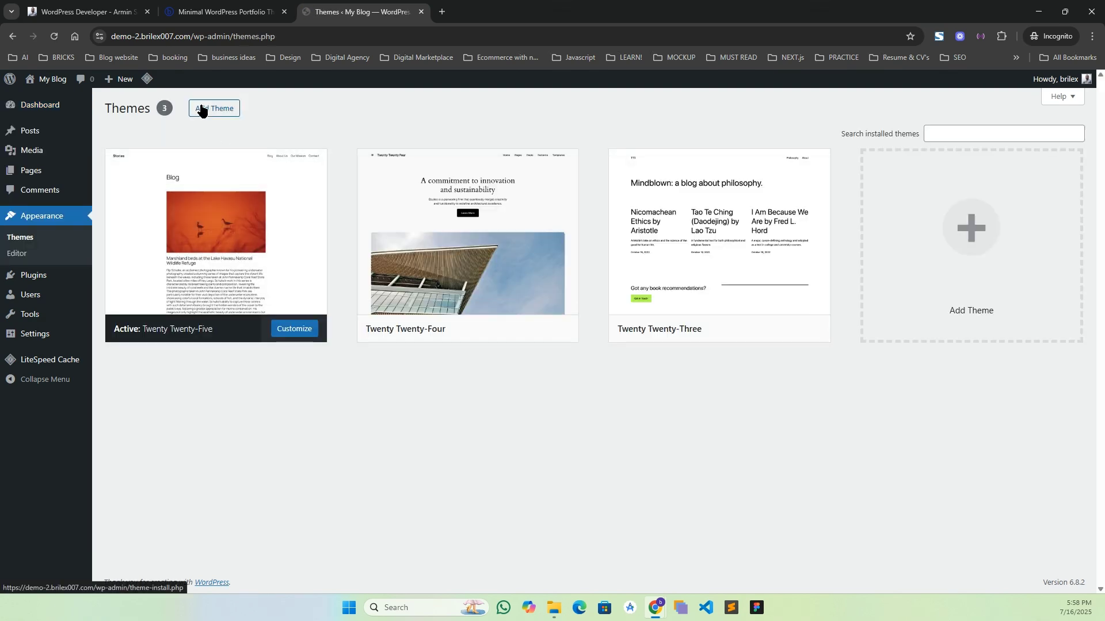
click(202, 111)
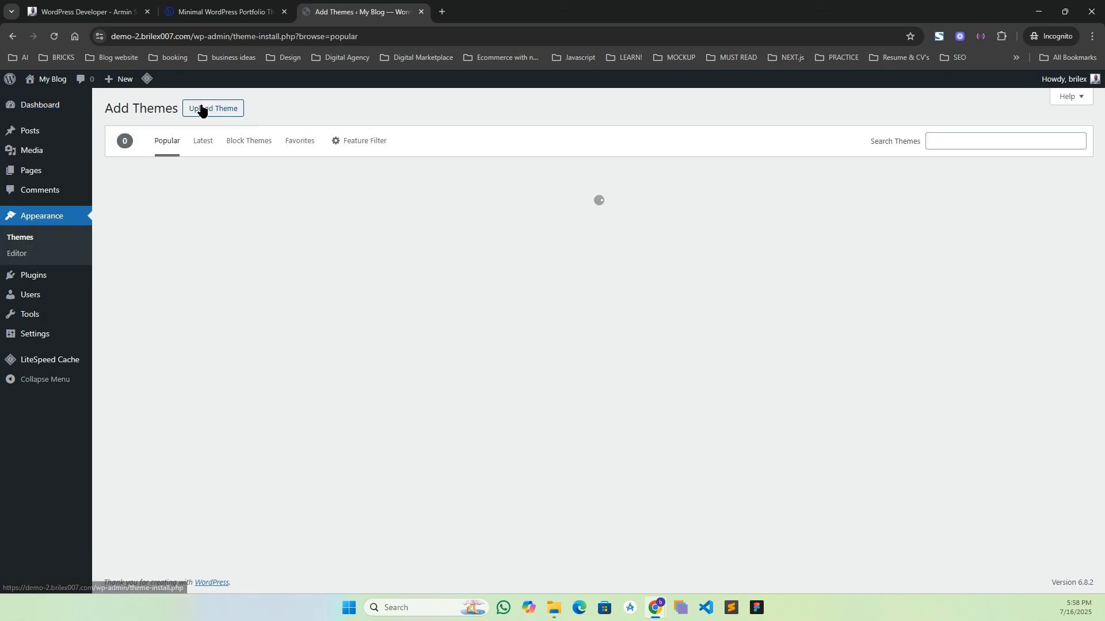
click(202, 109)
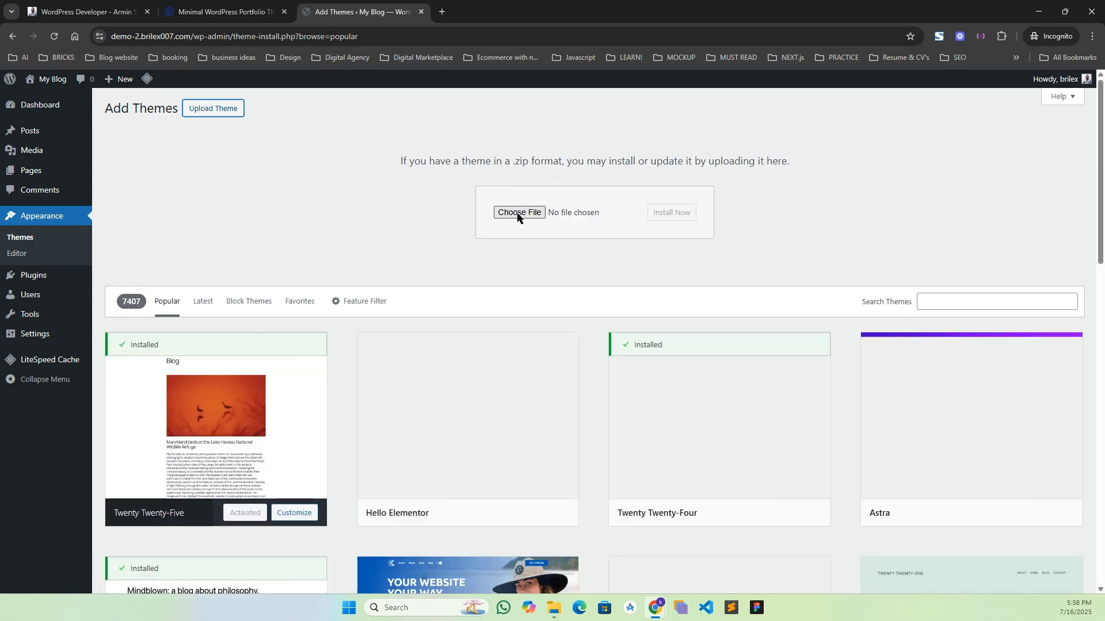
Install the theme from portfolio-wp-theme.zip in Downloads > Unzip-me > Unzip me, and activate it
click(519, 217)
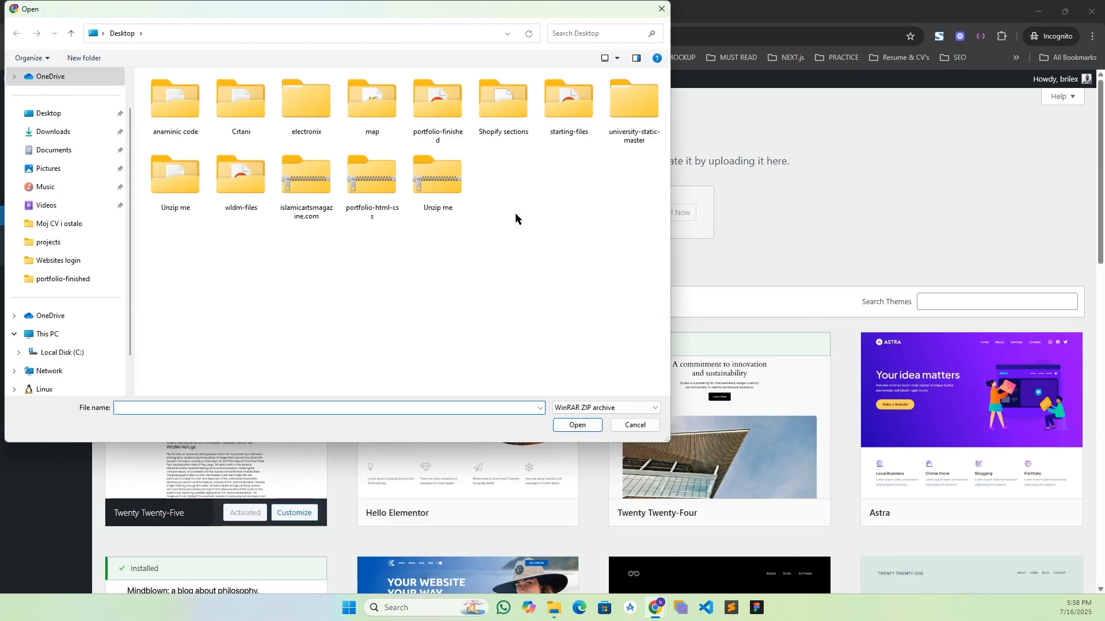
click(46, 132)
click(232, 118)
double_click(230, 114)
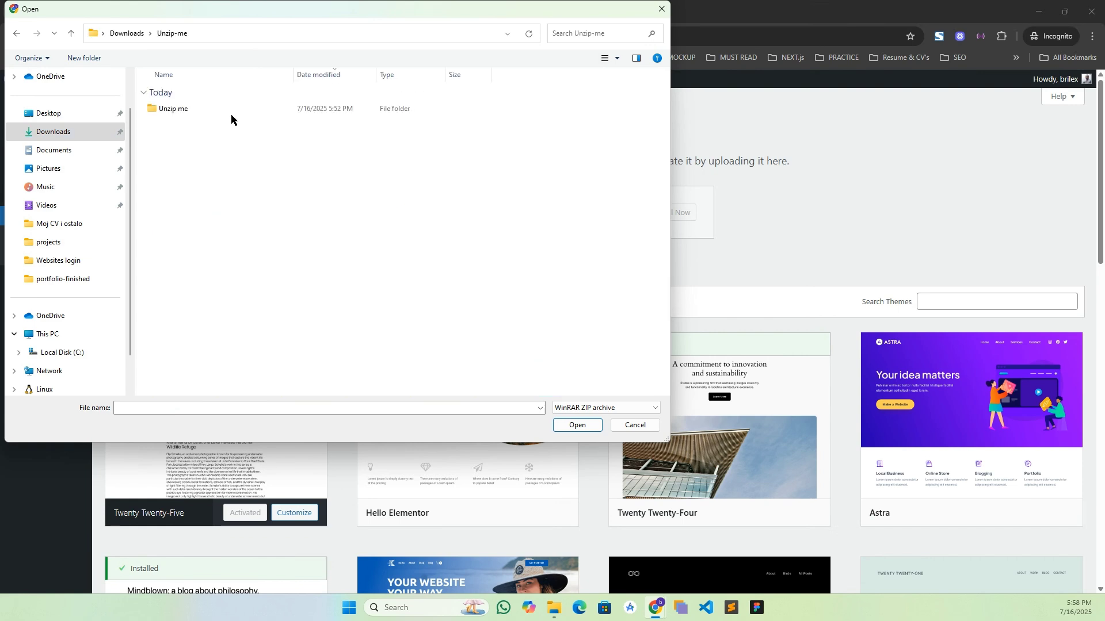
double_click(178, 110)
click(175, 113)
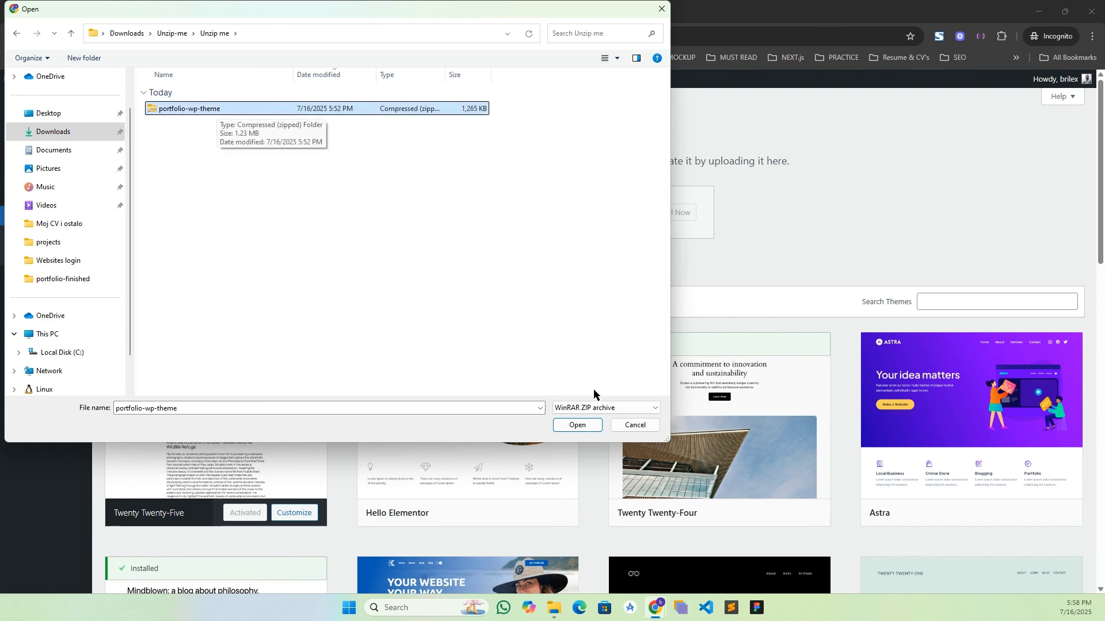
click(575, 425)
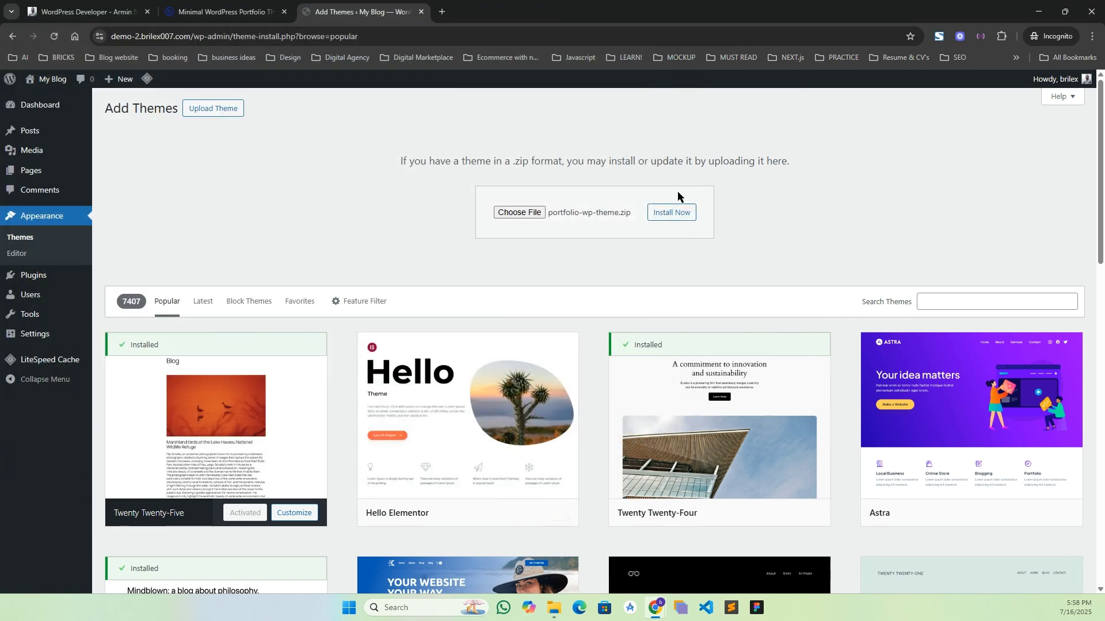
click(673, 212)
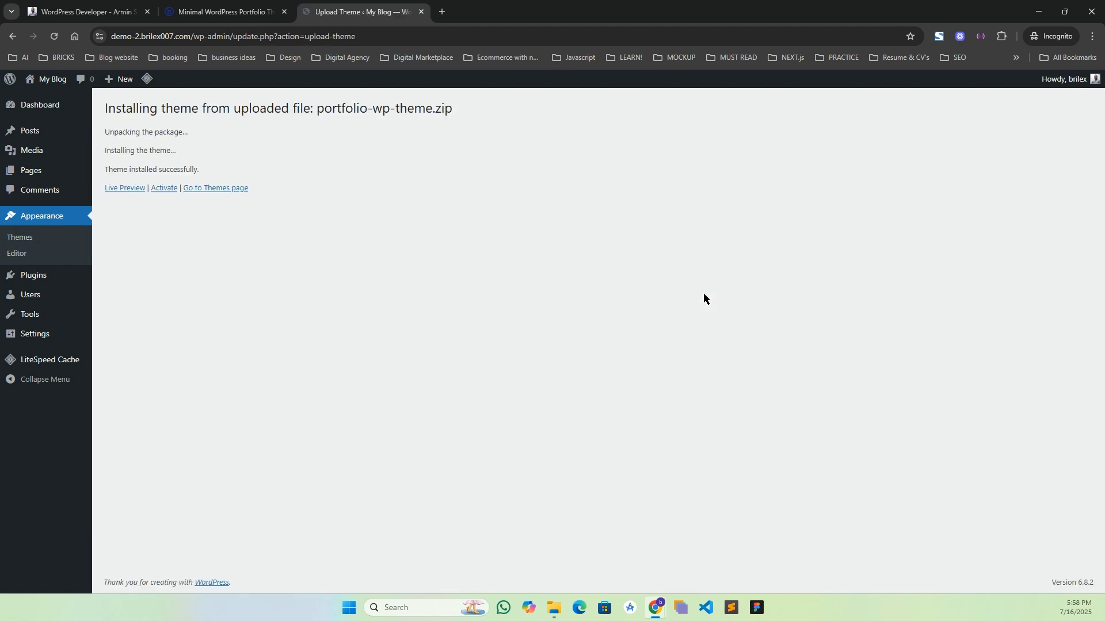
click(165, 188)
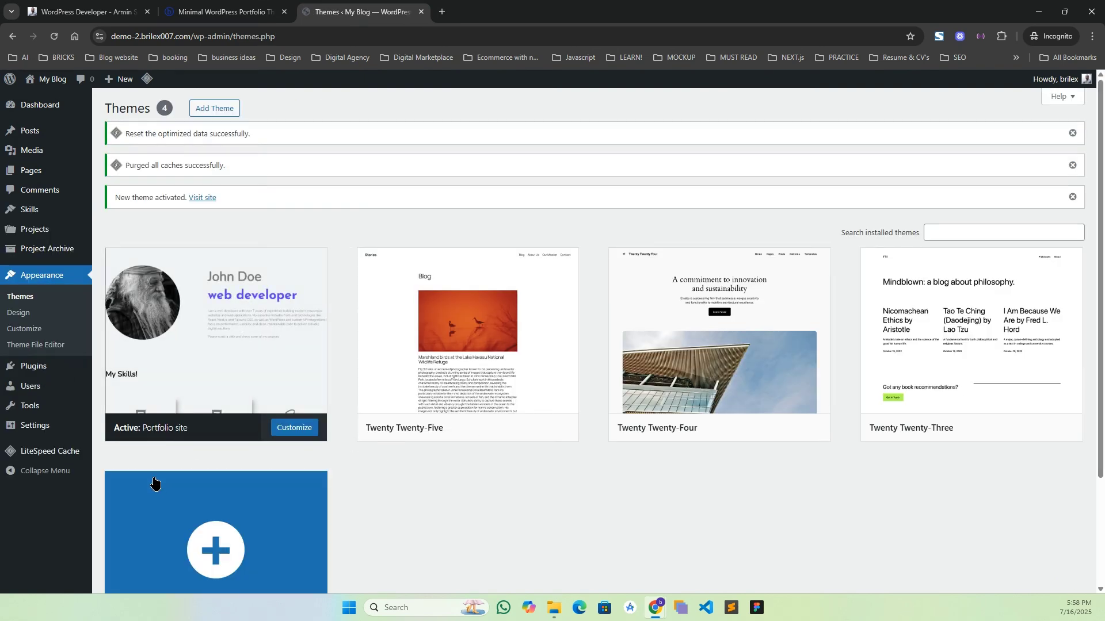
Install the WordPress importer from the site's import tools and run it
mouse_move(33, 366)
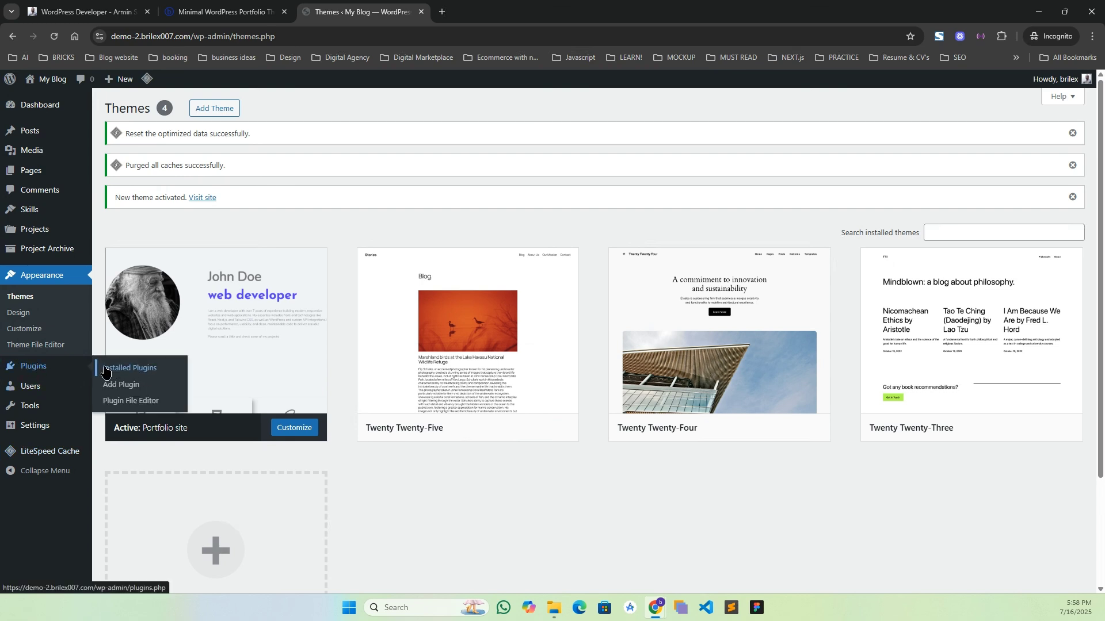
mouse_move(28, 405)
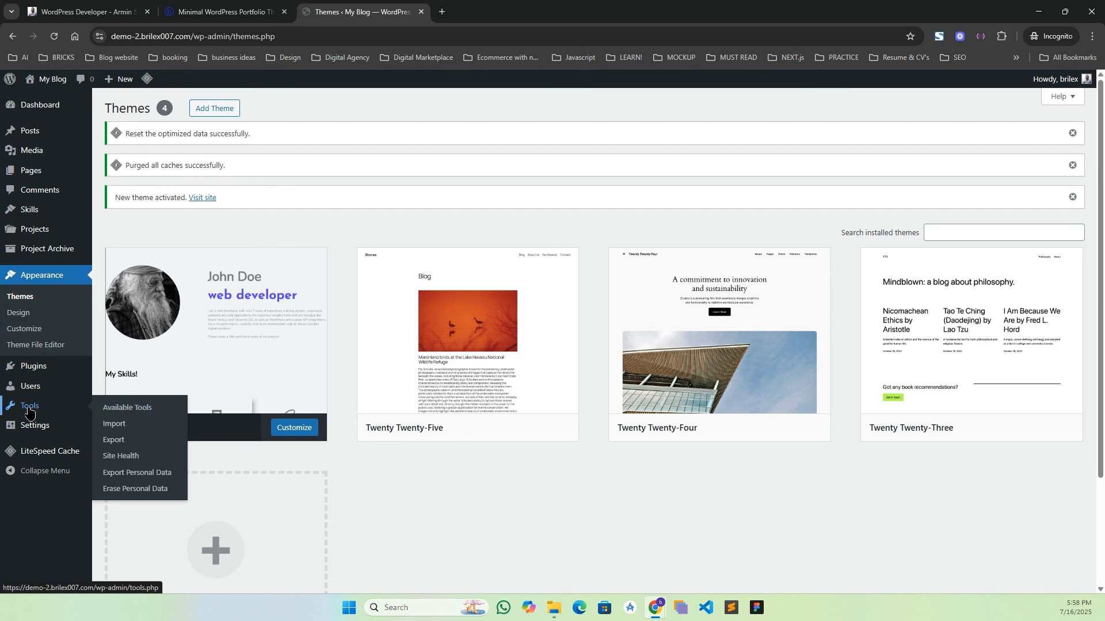
click(112, 426)
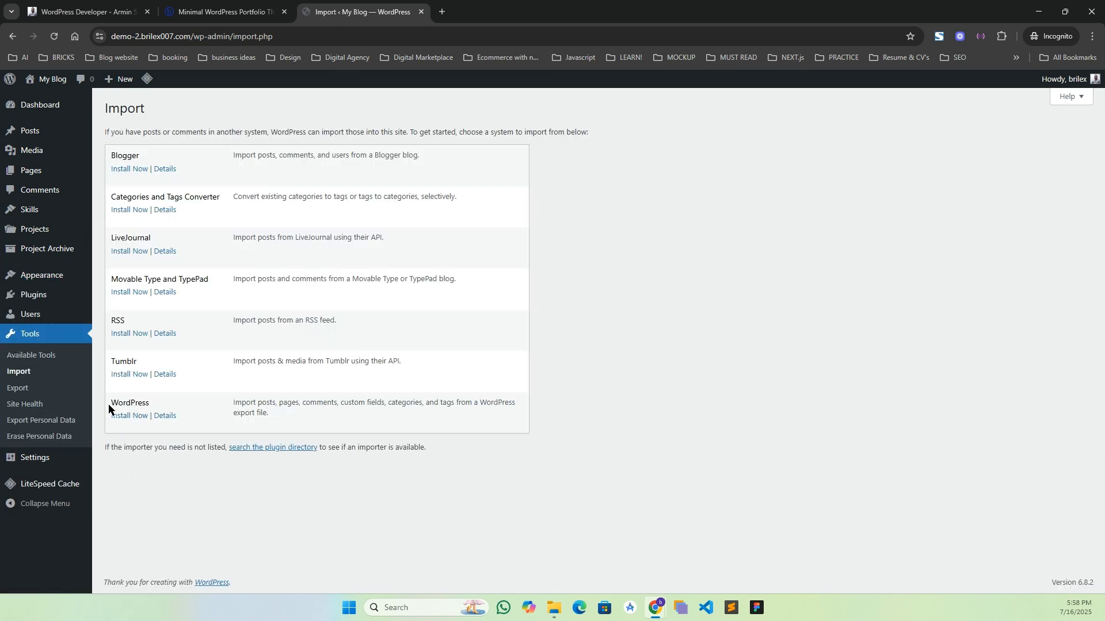
click(129, 418)
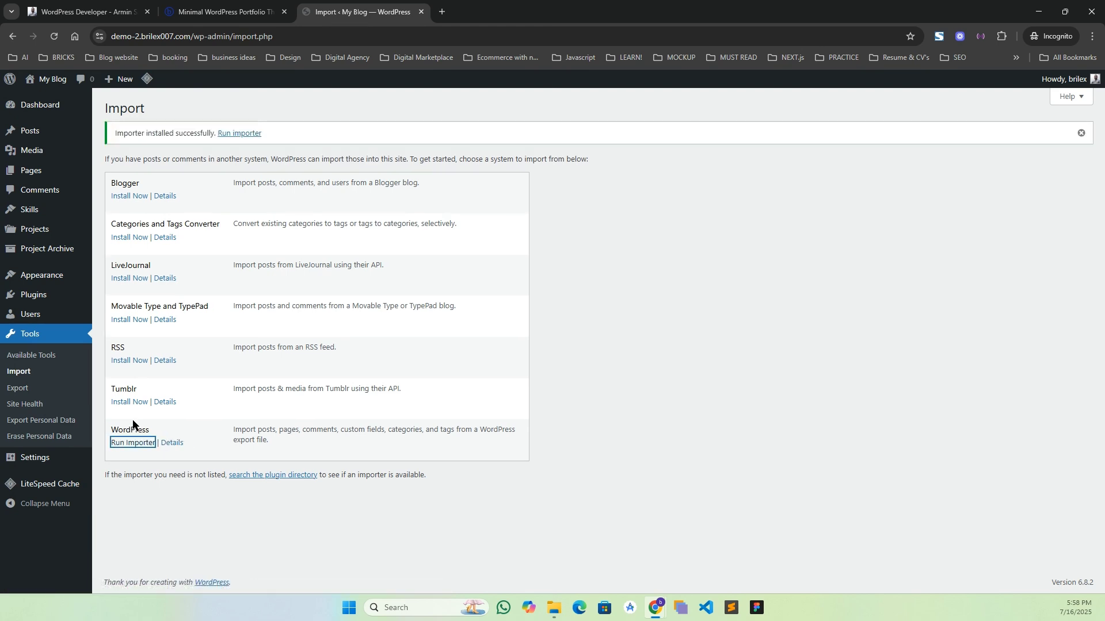
click(130, 443)
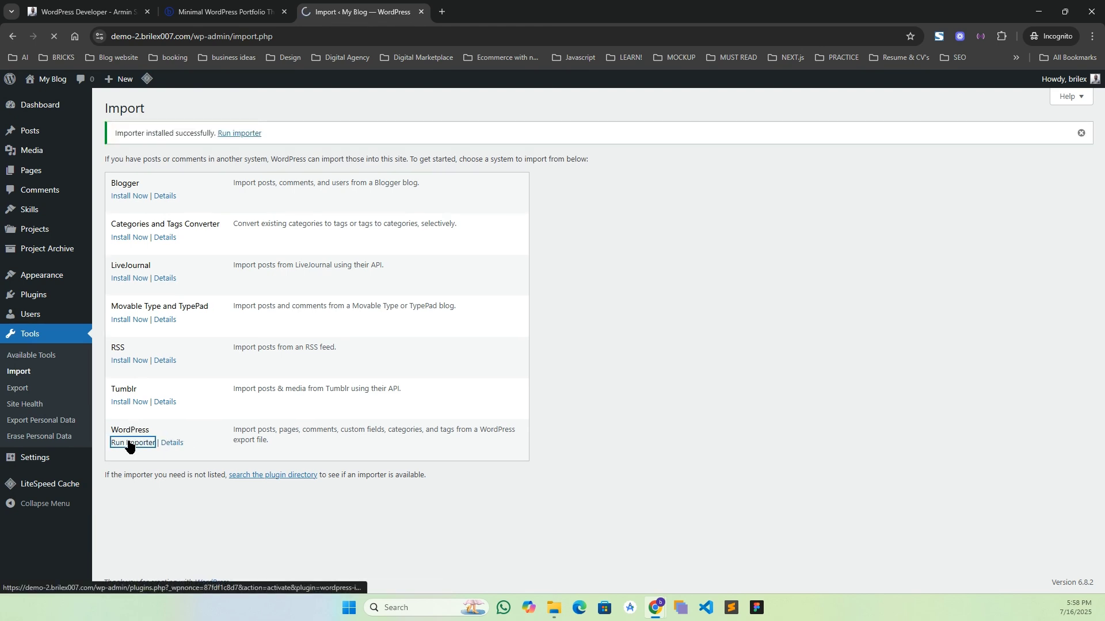
Upload demo.xml from the Unzip me folder to the WordPress importer
click(316, 172)
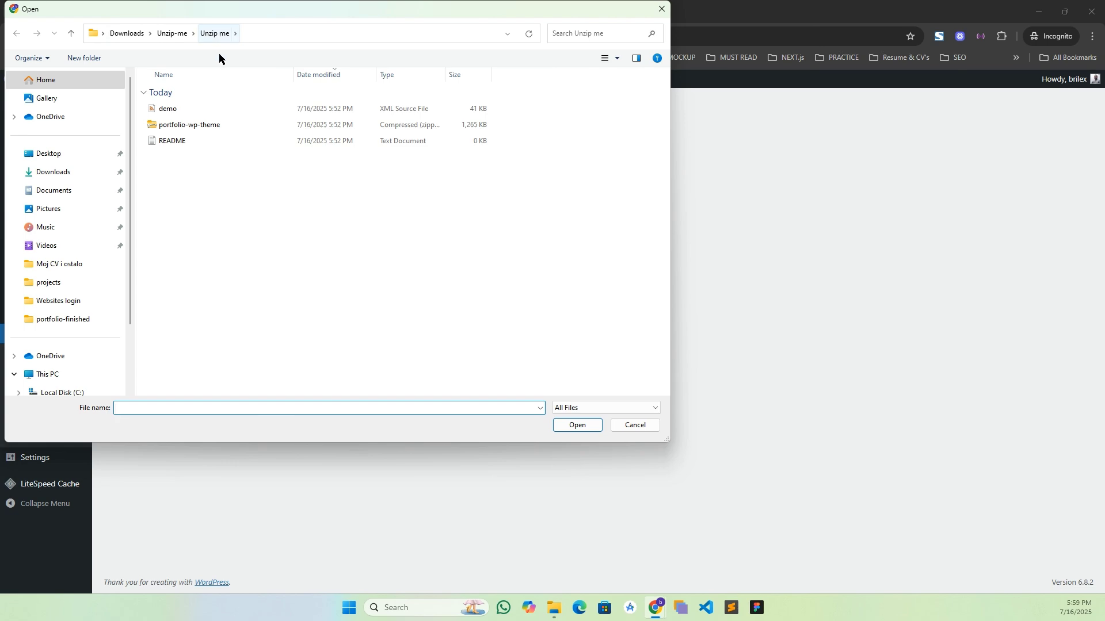
click(167, 111)
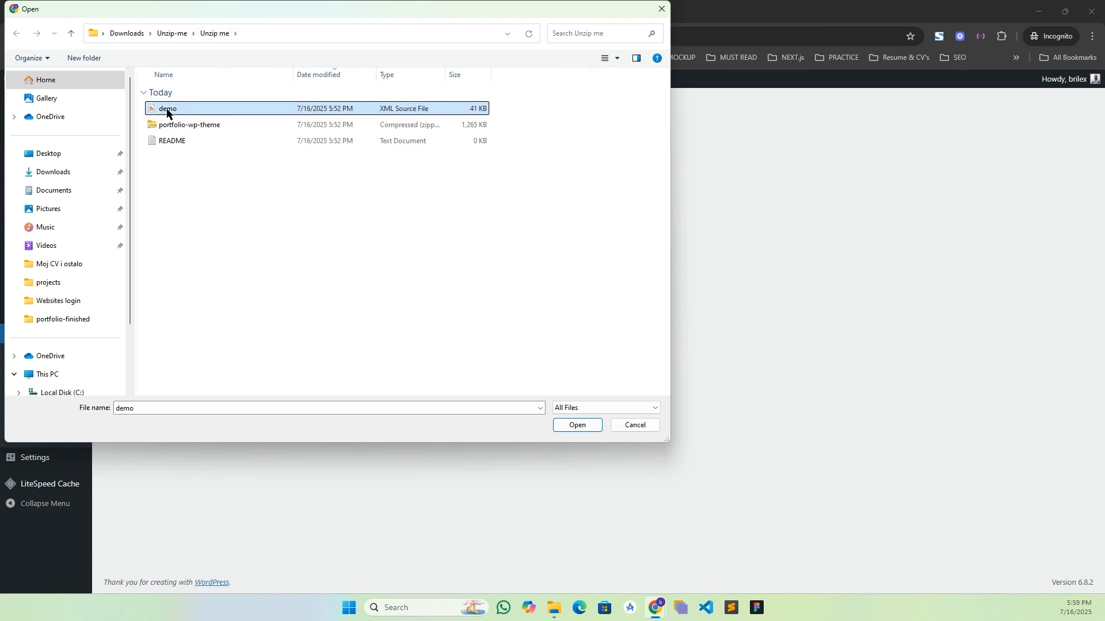
click(575, 424)
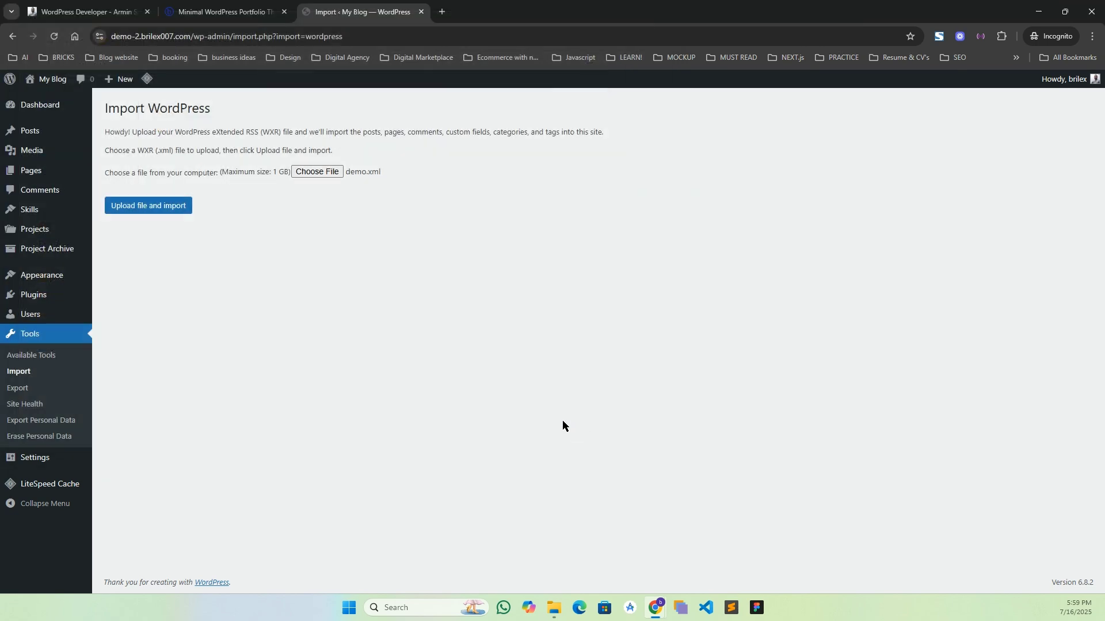
click(147, 211)
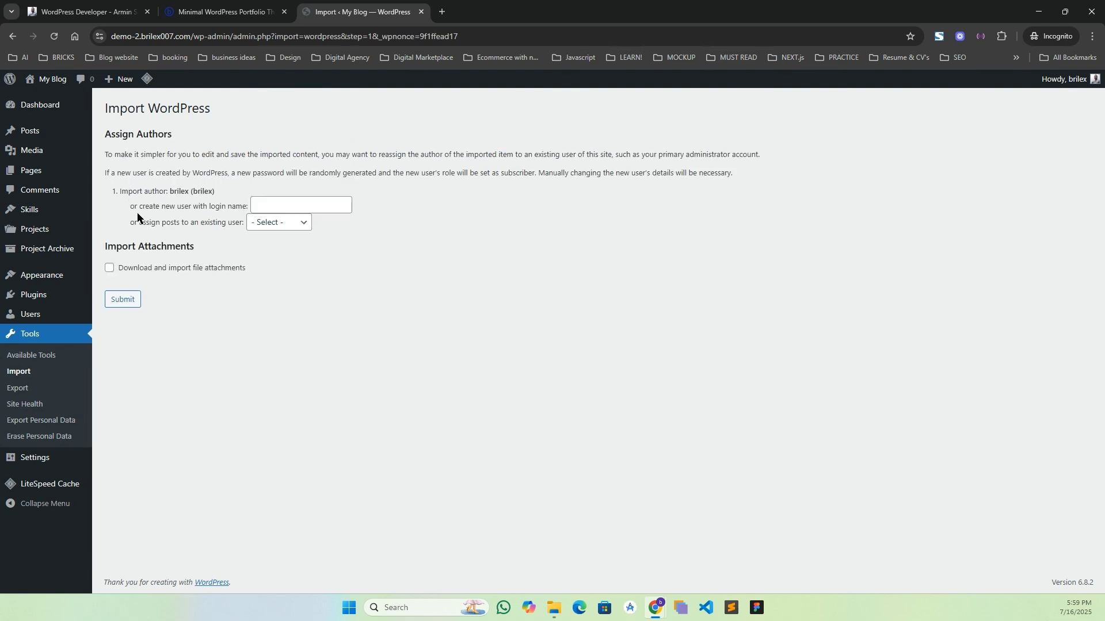
Assign the imported posts to the existing user, include downloading file attachments, and submit the import
click(269, 224)
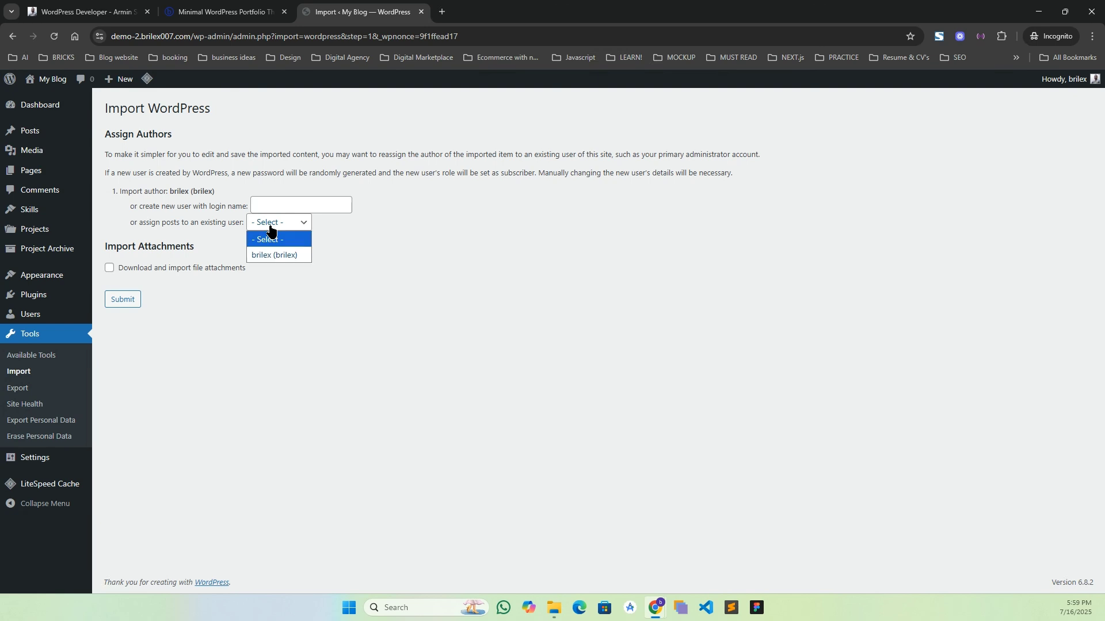
click(275, 255)
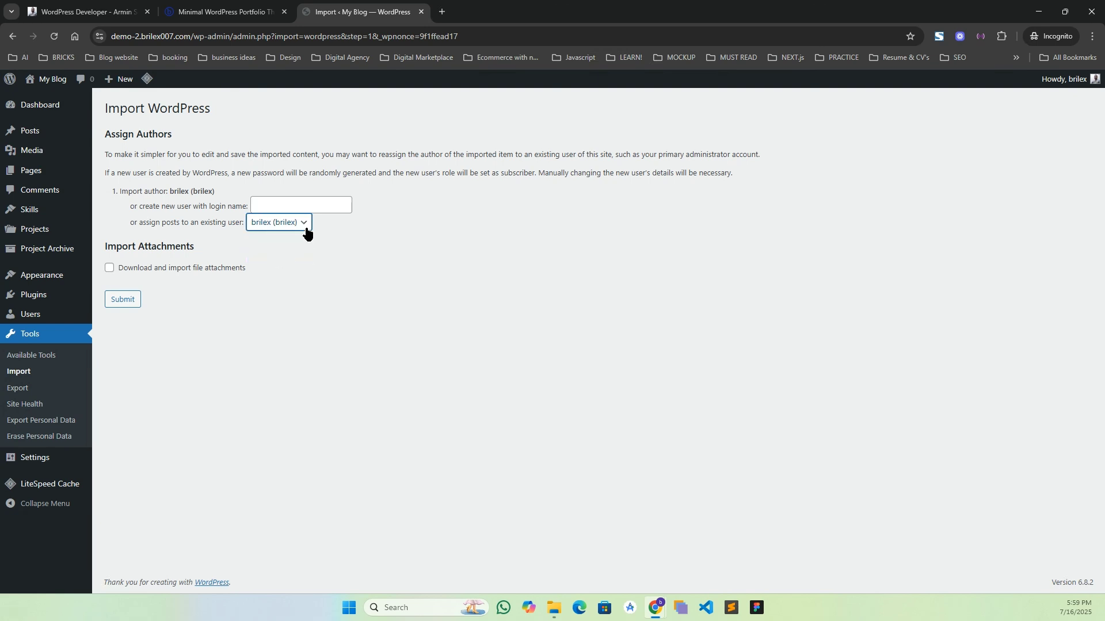
click(109, 268)
click(118, 305)
click(119, 305)
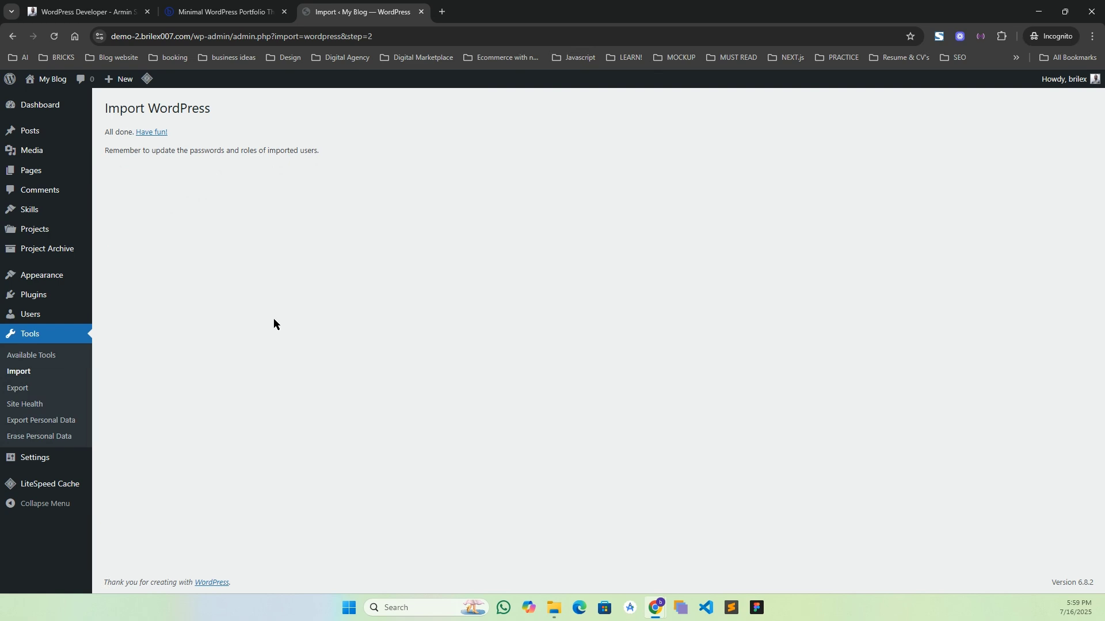
Set the site's homepage to the static page WordPress Developer in the reading settings and save the changes
mouse_move(75, 459)
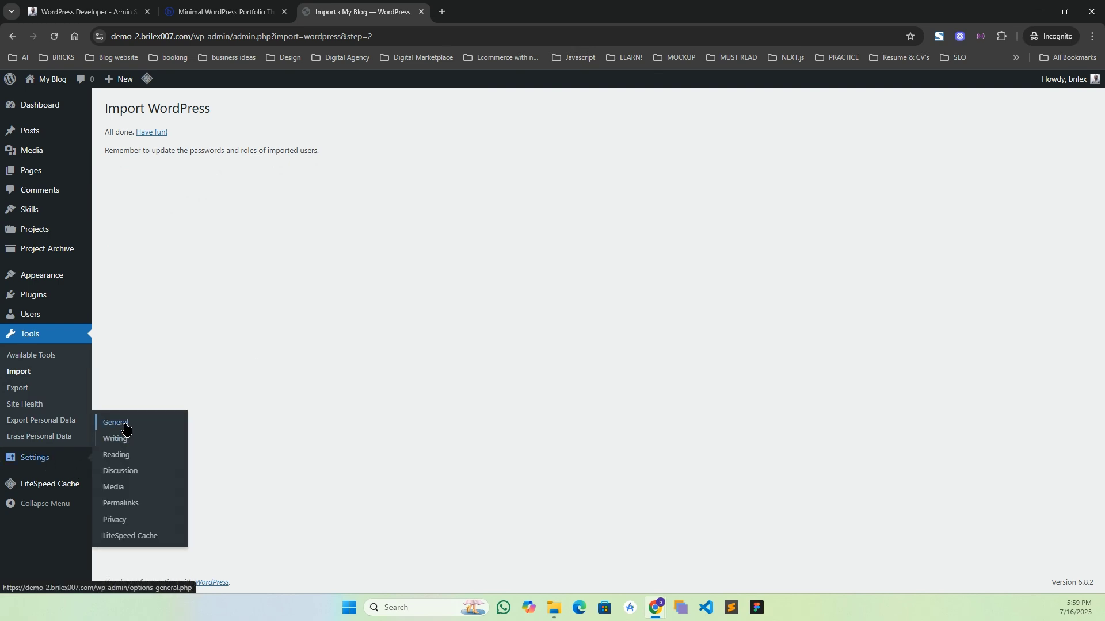
click(116, 455)
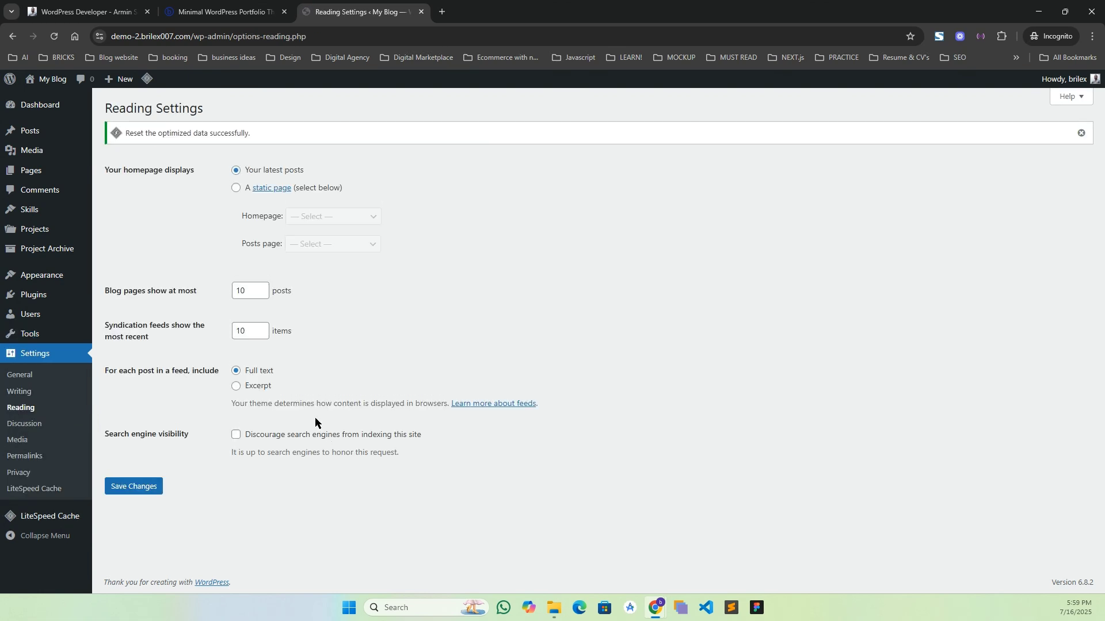
click(236, 188)
click(346, 217)
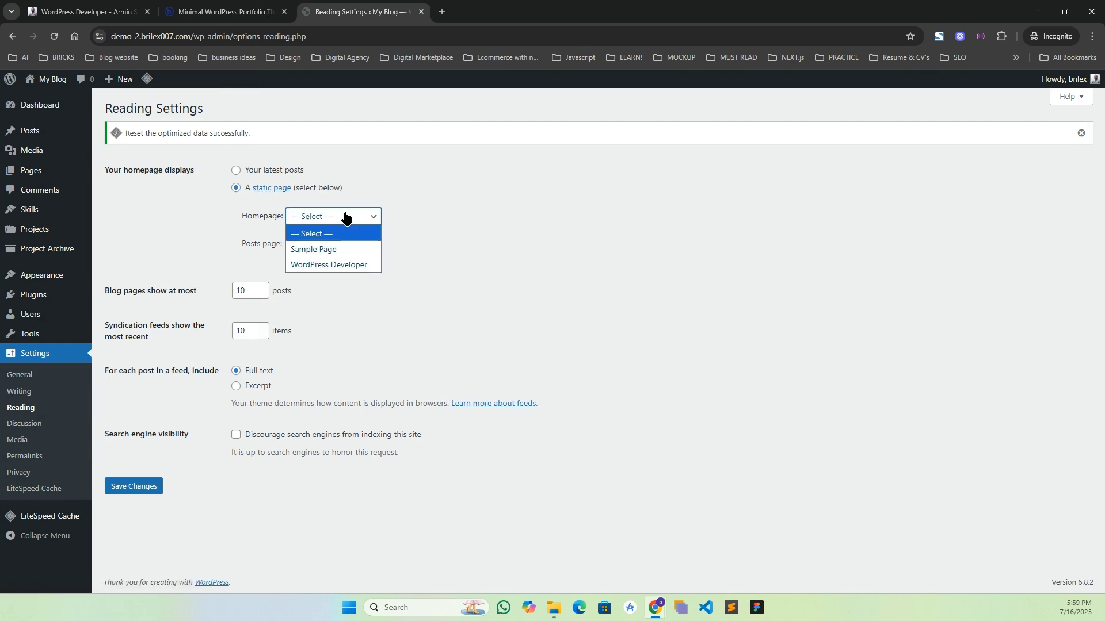
click(324, 266)
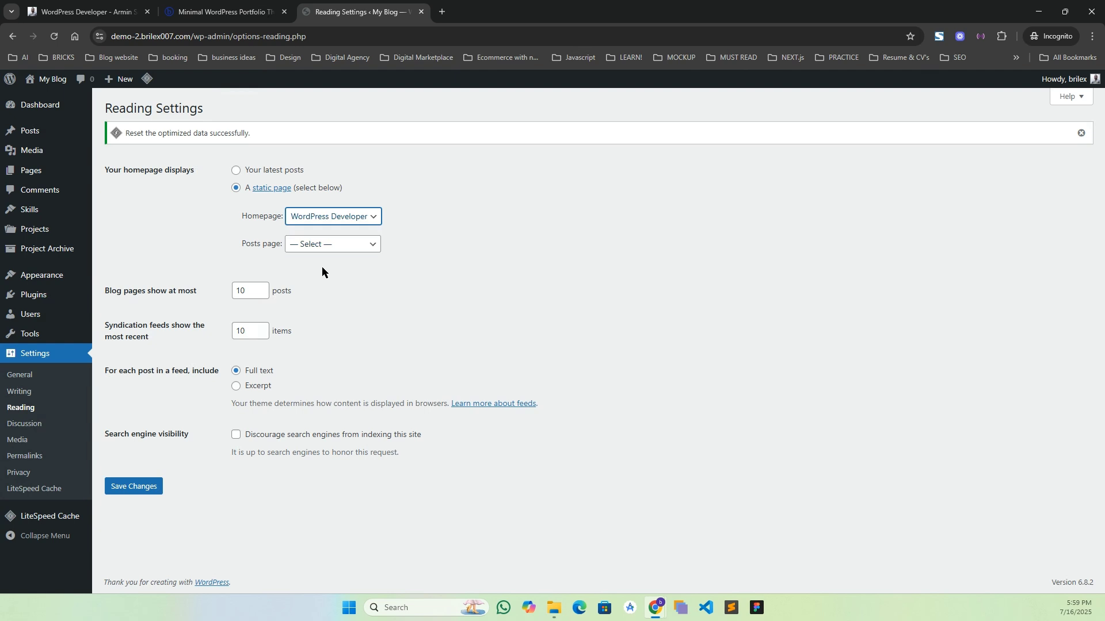
click(121, 489)
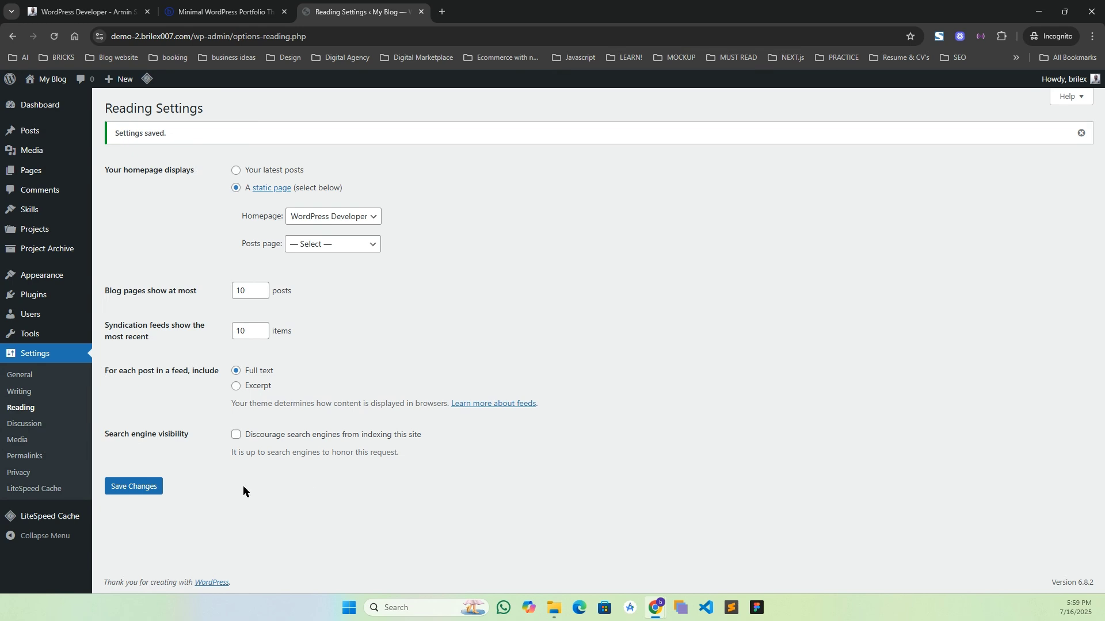
Open the live site in a new tab and examine the homepage's projects, archive and contact sections
ctrl+click(41, 96)
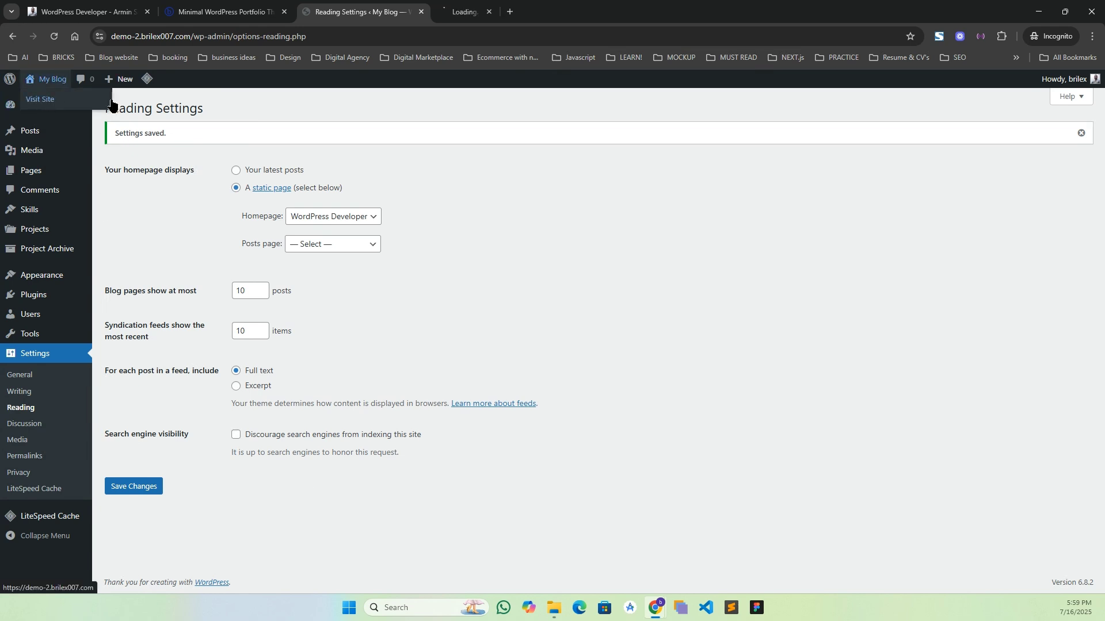
click(467, 20)
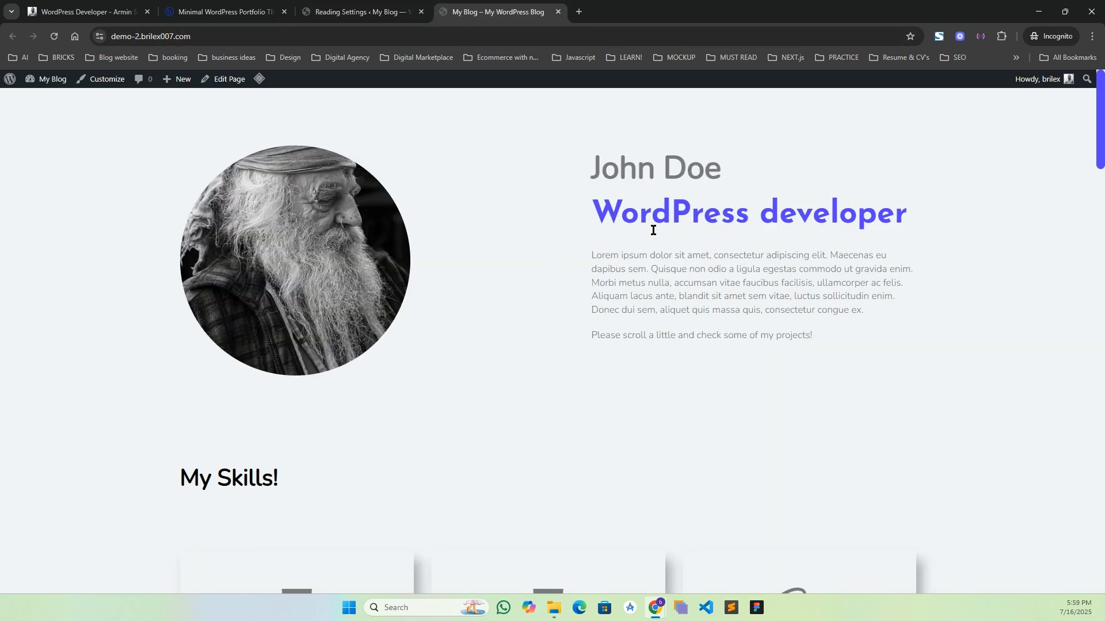
scroll(686, 212, down, 15)
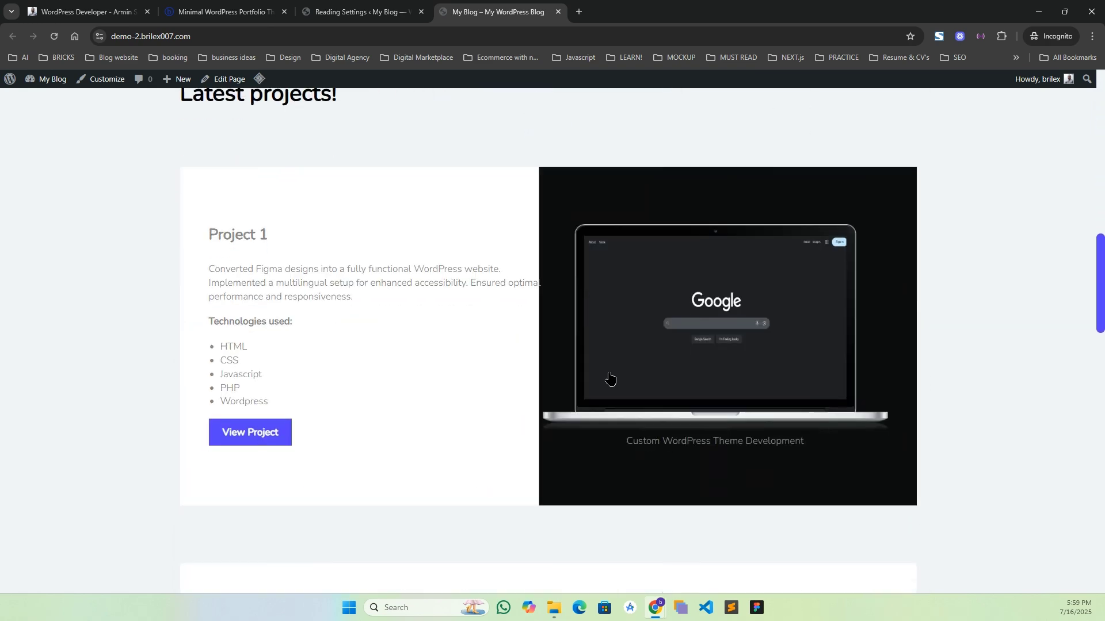
scroll(610, 378, down, 20)
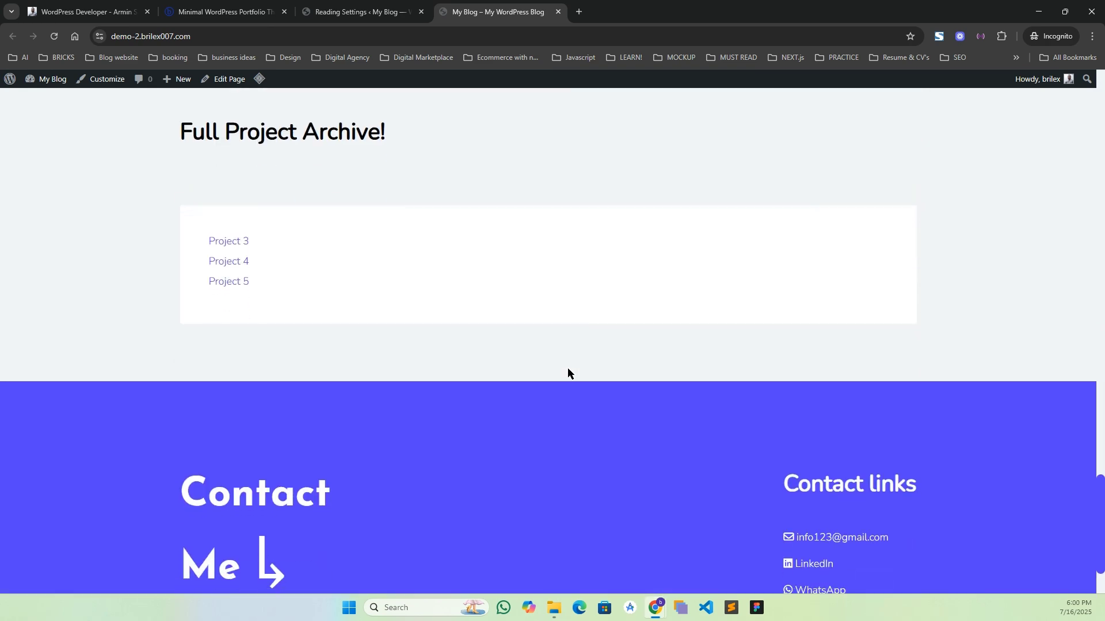
scroll(567, 367, up, 20)
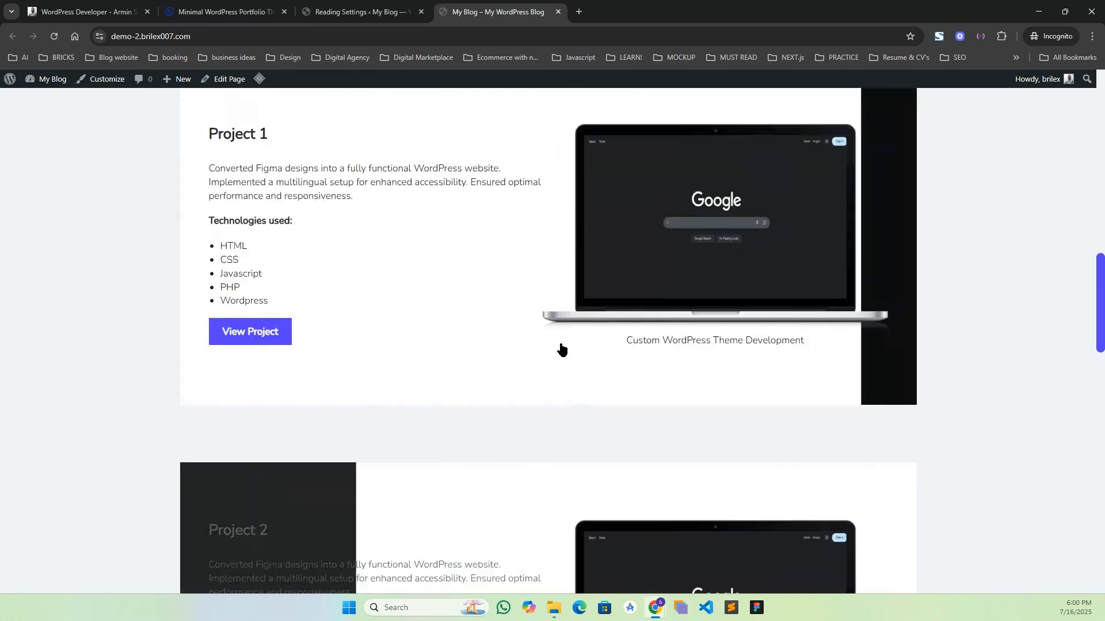
Look over the live homepage's intro and skills sections, open the page for editing and dismiss the welcome guide
scroll(561, 345, up, 15)
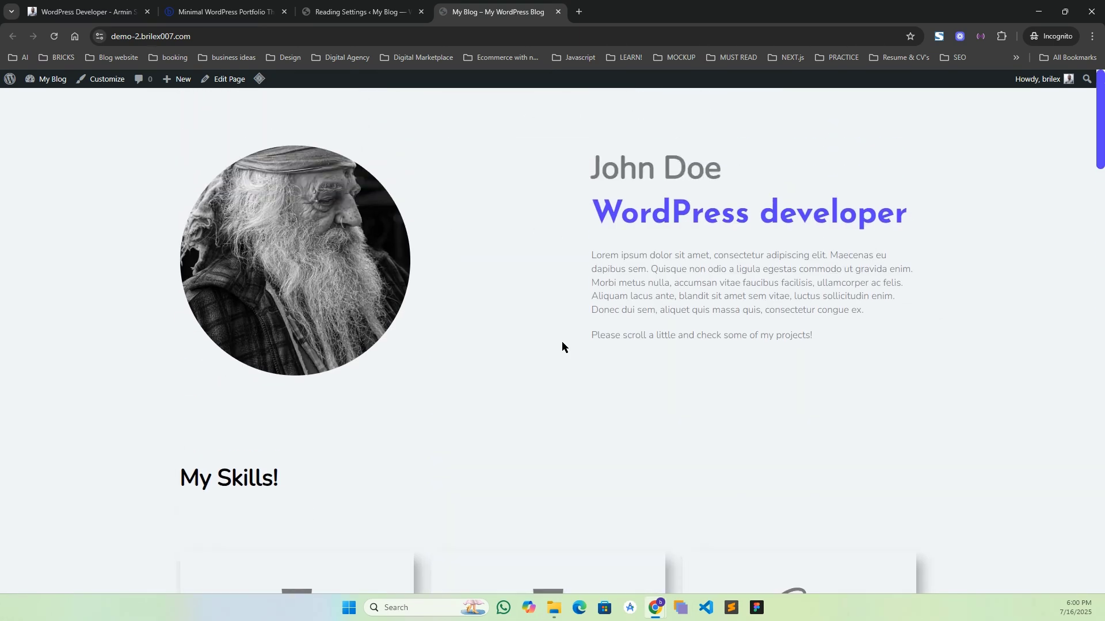
scroll(621, 339, down, 3)
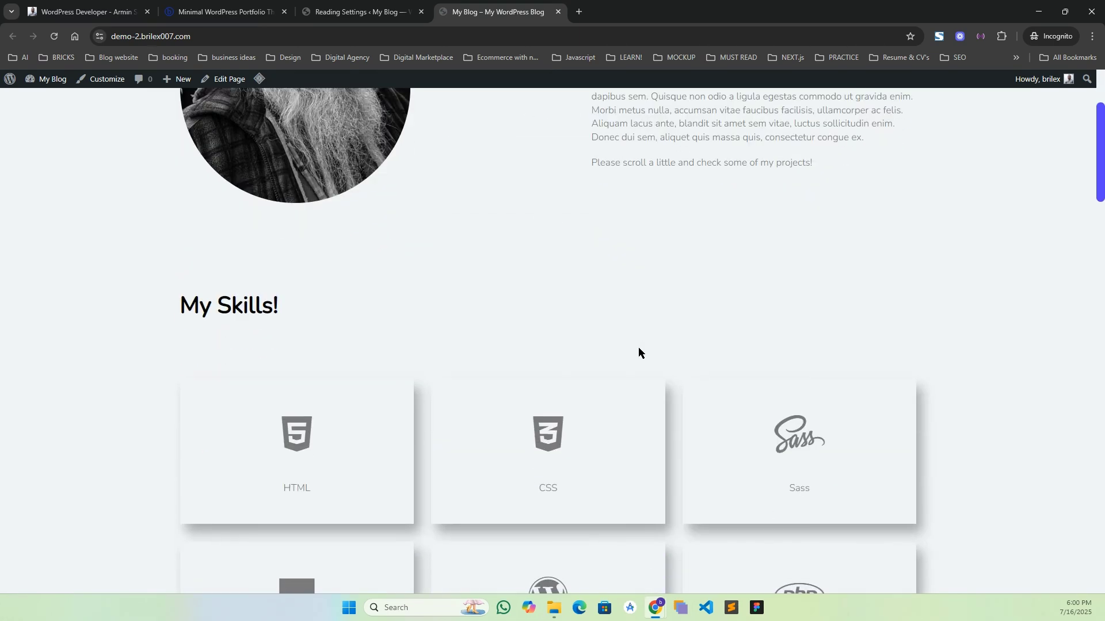
scroll(639, 352, up, 3)
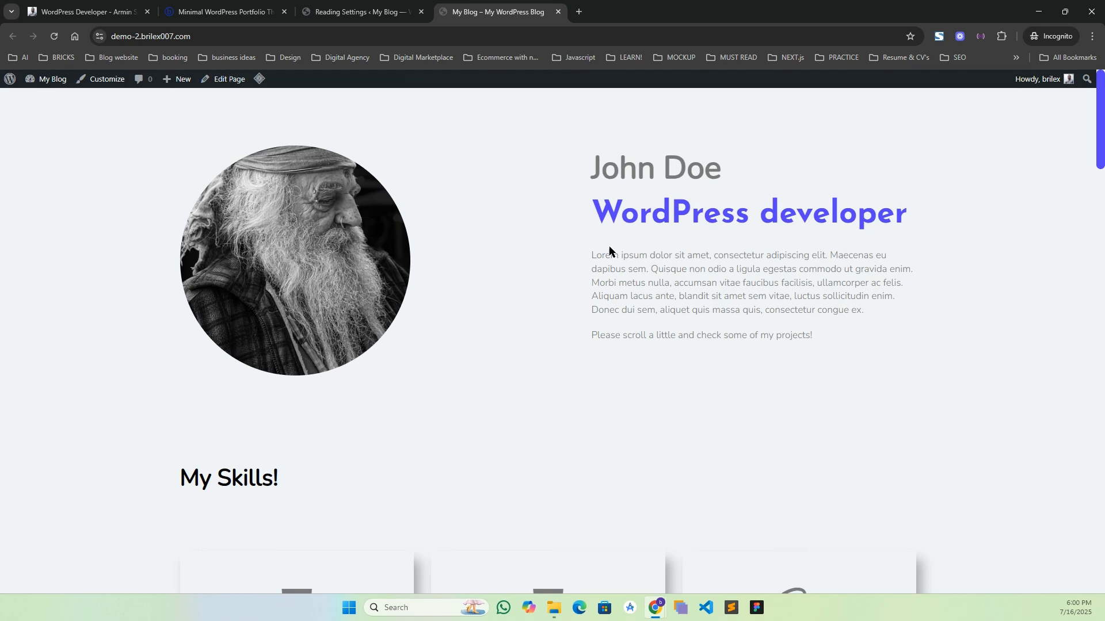
click(223, 79)
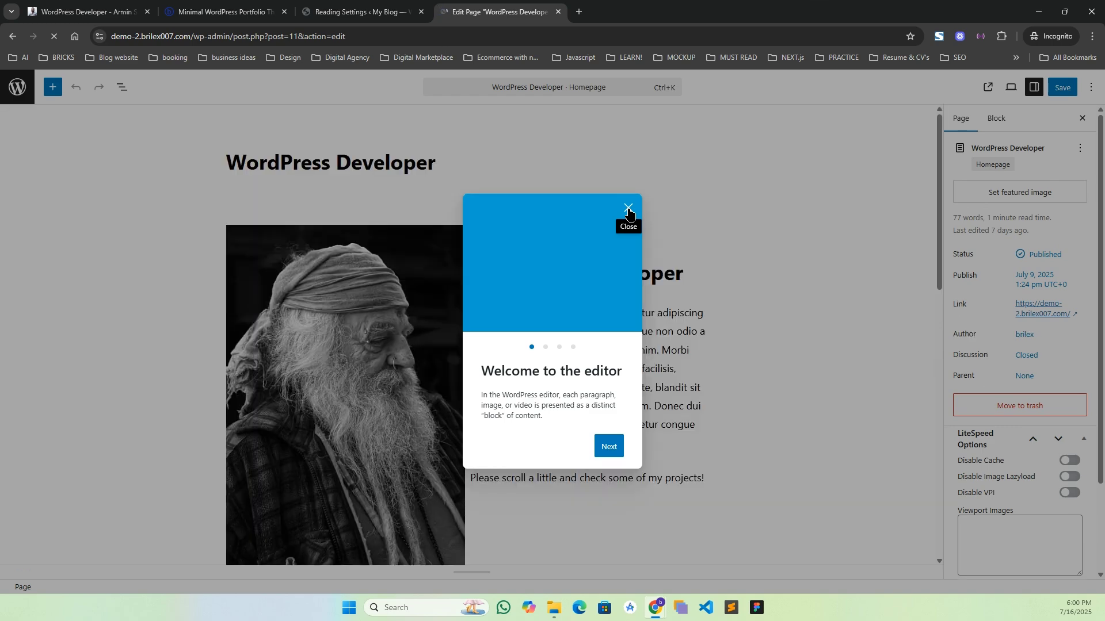
click(628, 208)
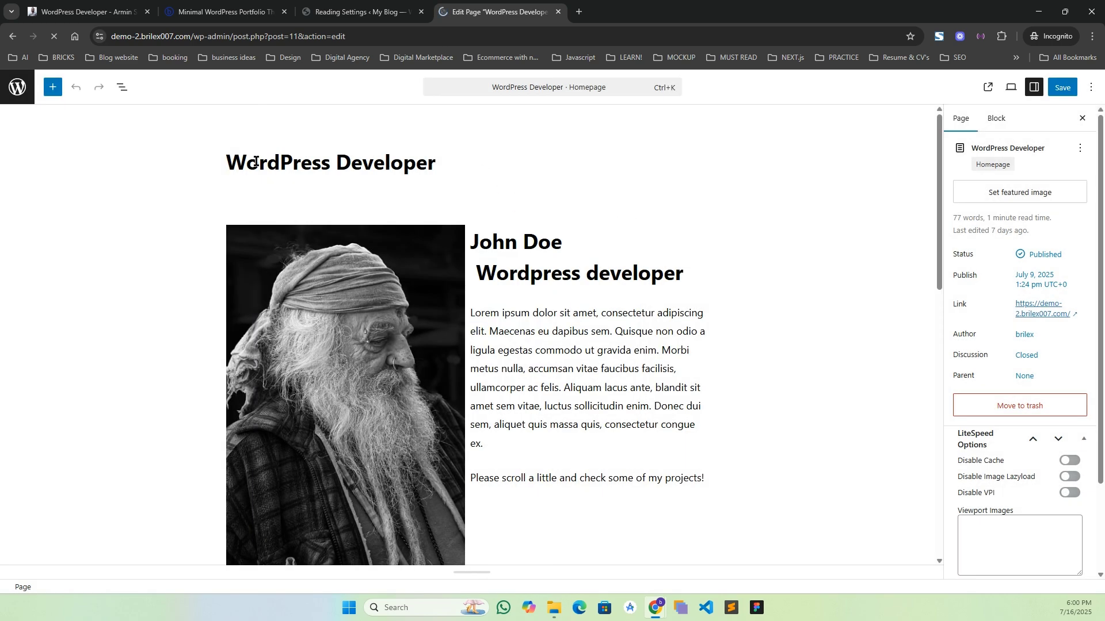
Examine the homepage's title, intro headings and paragraph, and the shortcode blocks for skills and latest projects in the editor
click(403, 163)
scroll(656, 214, down, 2)
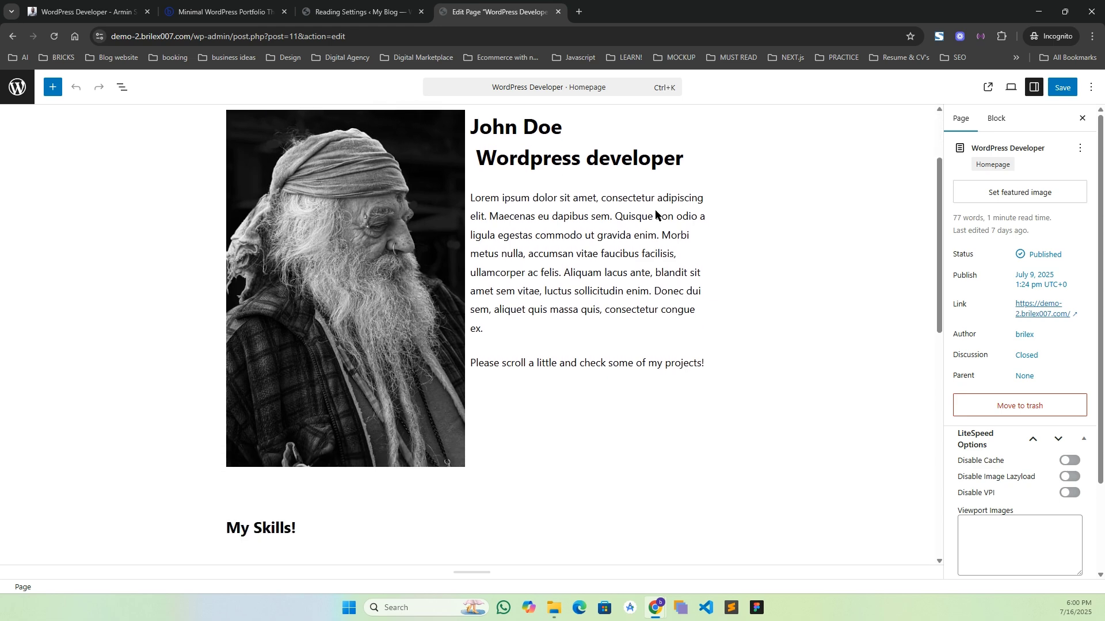
scroll(527, 130, down, 1)
scroll(528, 138, up, 2)
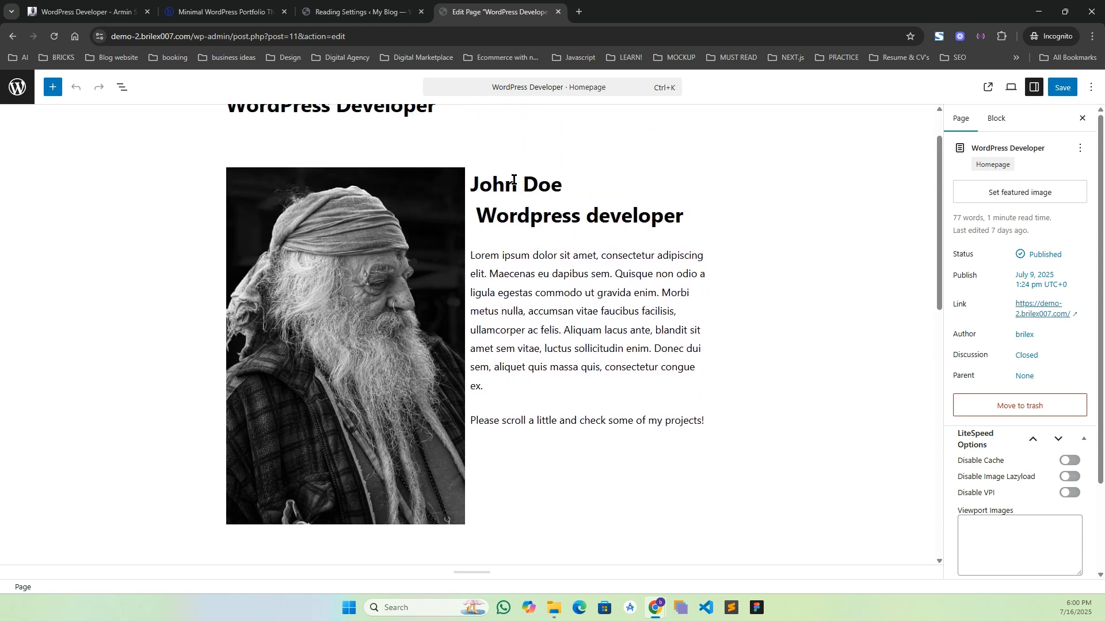
click(549, 213)
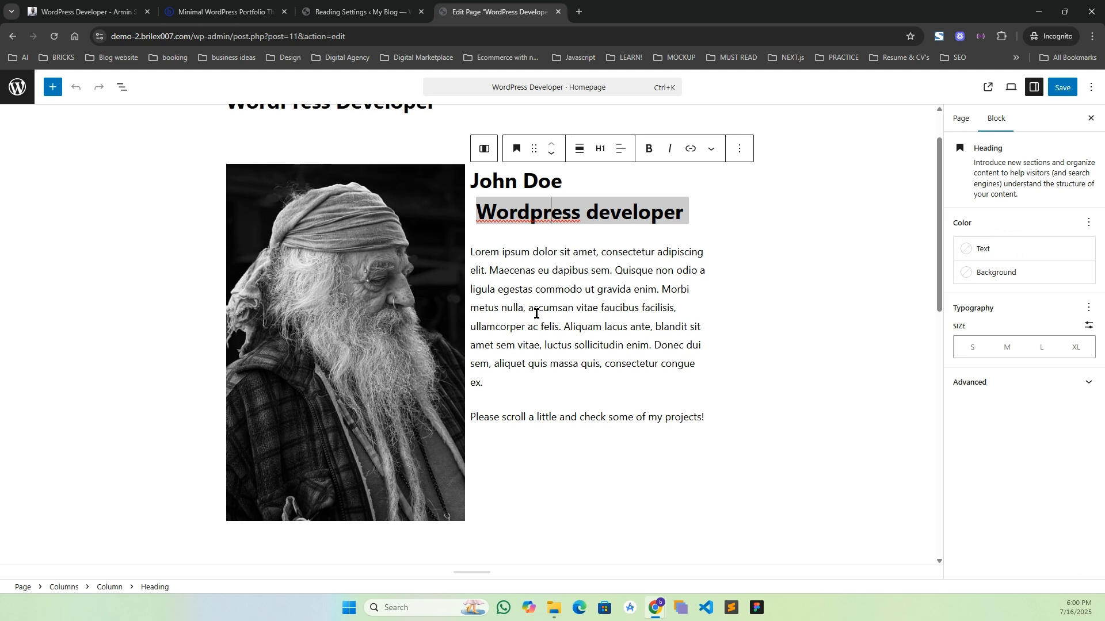
scroll(536, 313, down, 1)
click(515, 249)
scroll(600, 286, down, 2)
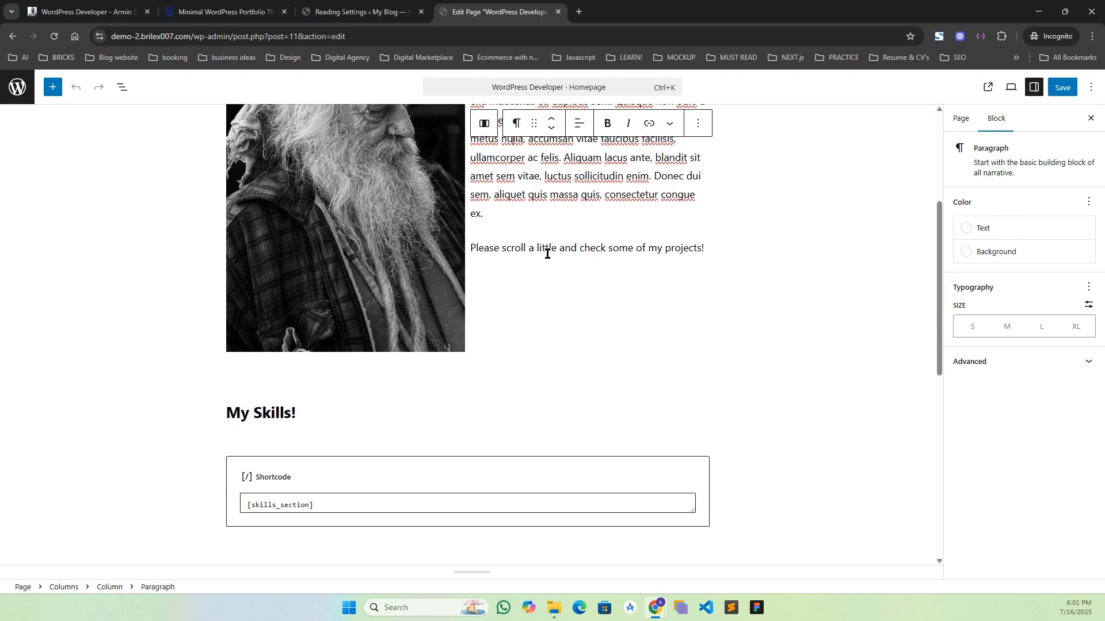
scroll(547, 254, down, 4)
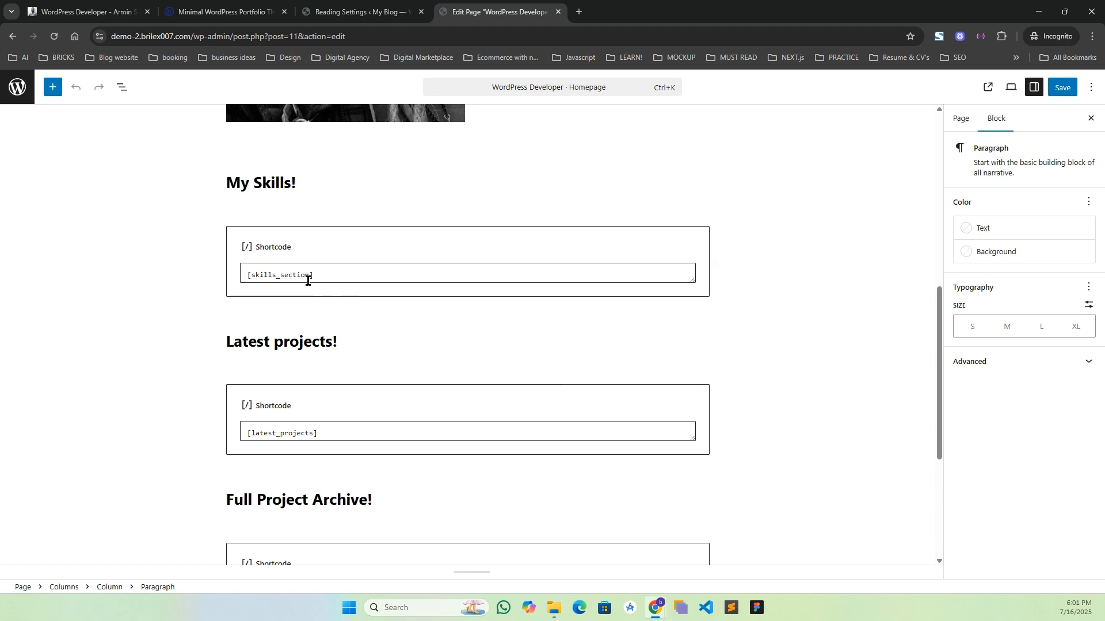
scroll(317, 311, down, 1)
scroll(356, 400, up, 10)
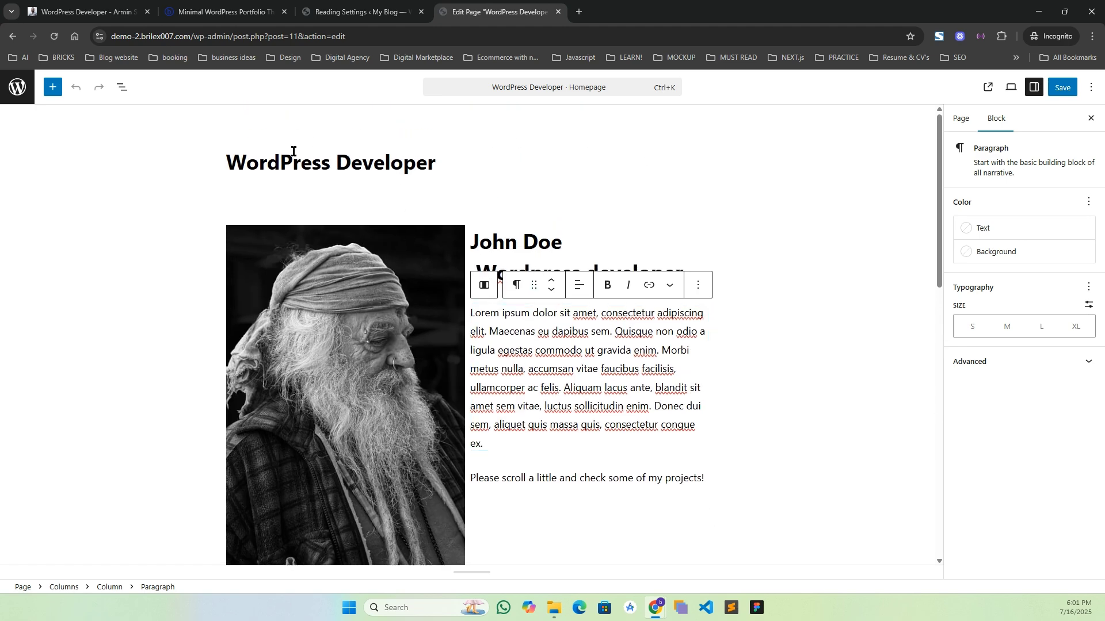
scroll(552, 334, down, 1)
scroll(535, 345, up, 1)
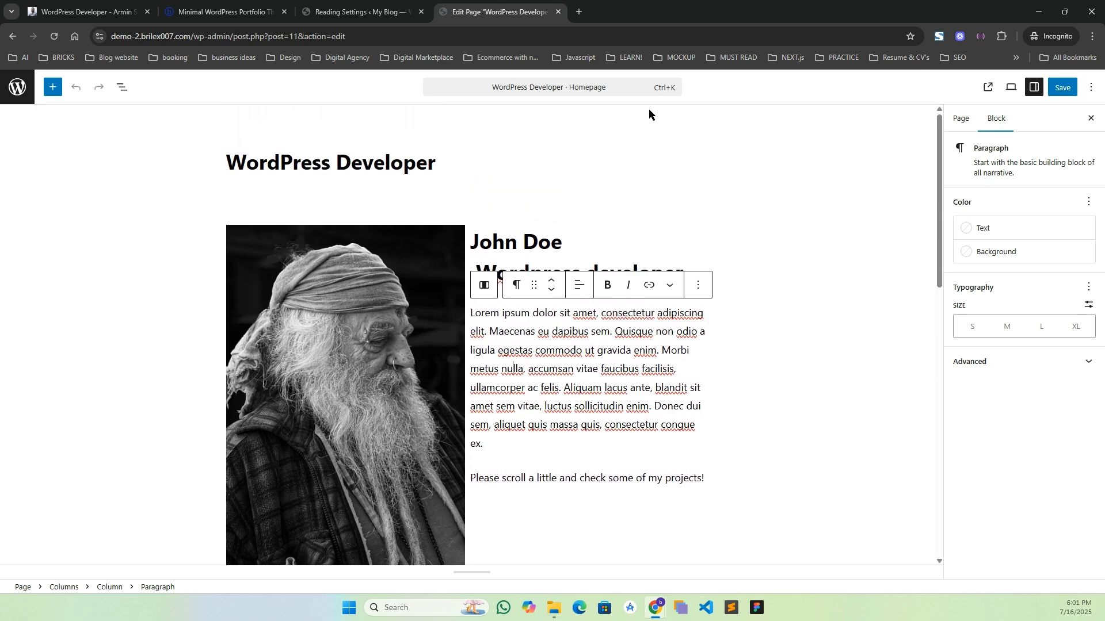
View the published page, close the page editor and look over the live homepage down to its skills section
click(989, 90)
click(540, 12)
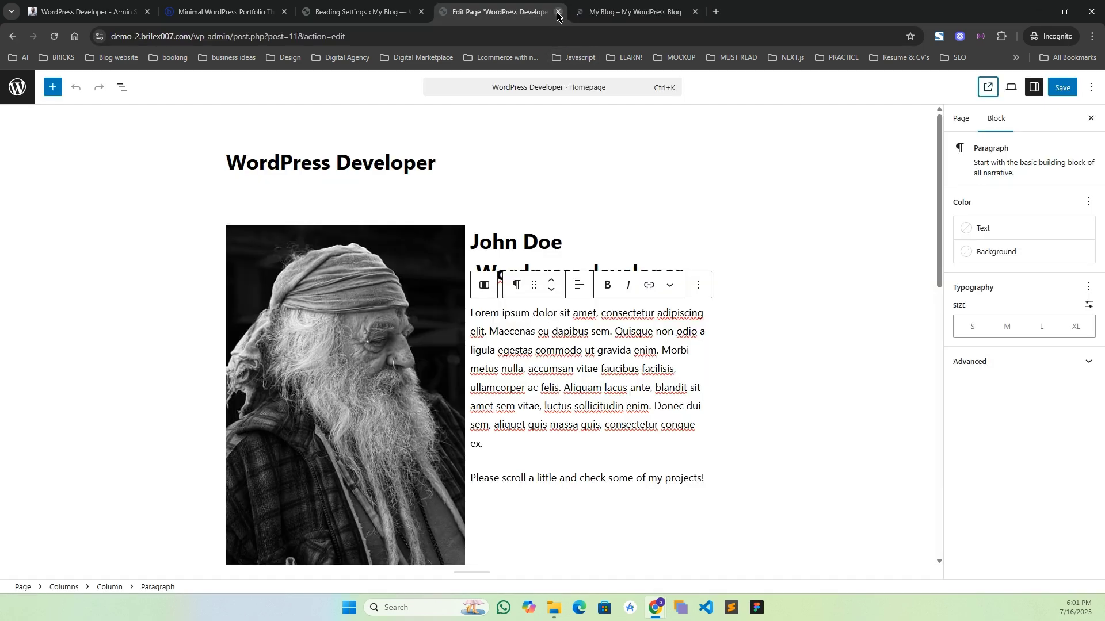
click(557, 11)
scroll(340, 228, down, 2)
scroll(450, 261, up, 2)
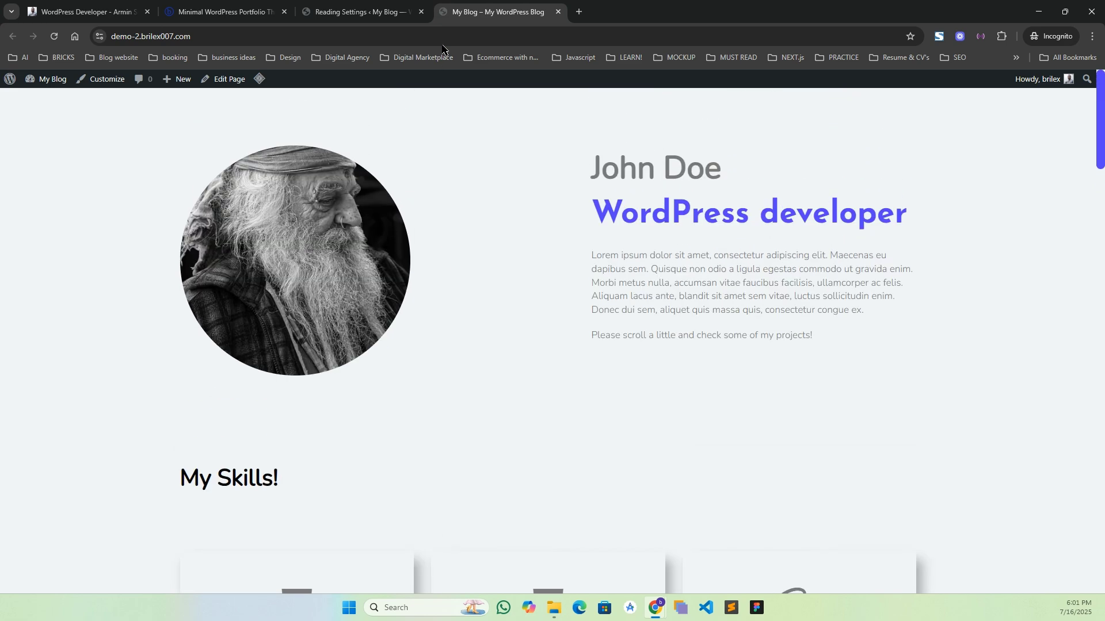
scroll(540, 377, down, 5)
scroll(475, 363, down, 2)
Start a new skill in the WordPress admin and title it Test
click(345, 9)
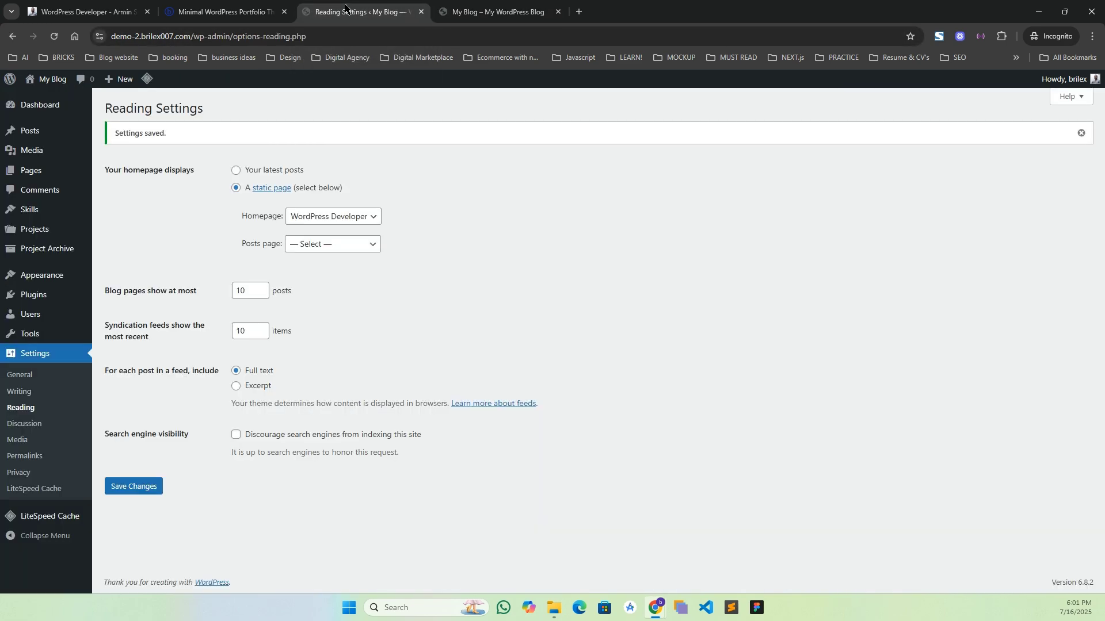
mouse_move(35, 210)
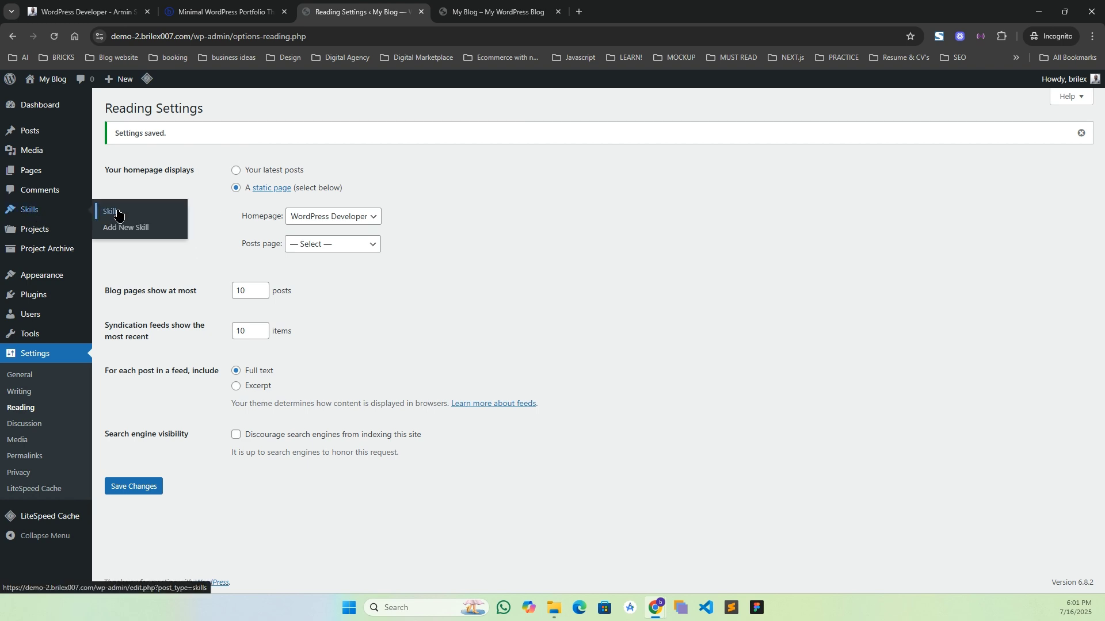
click(112, 216)
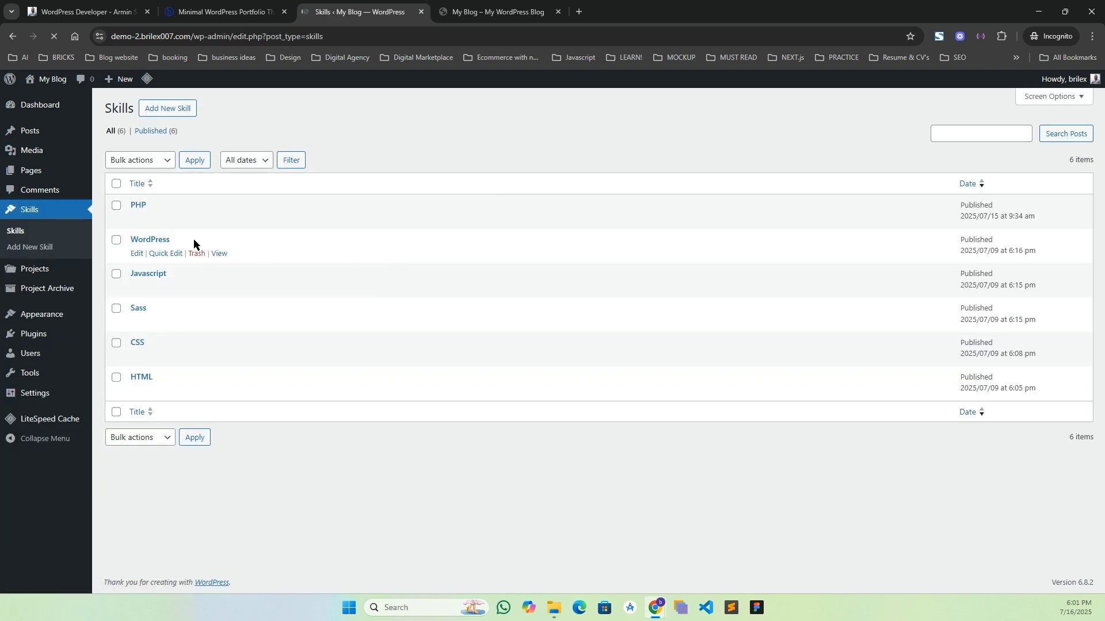
click(166, 108)
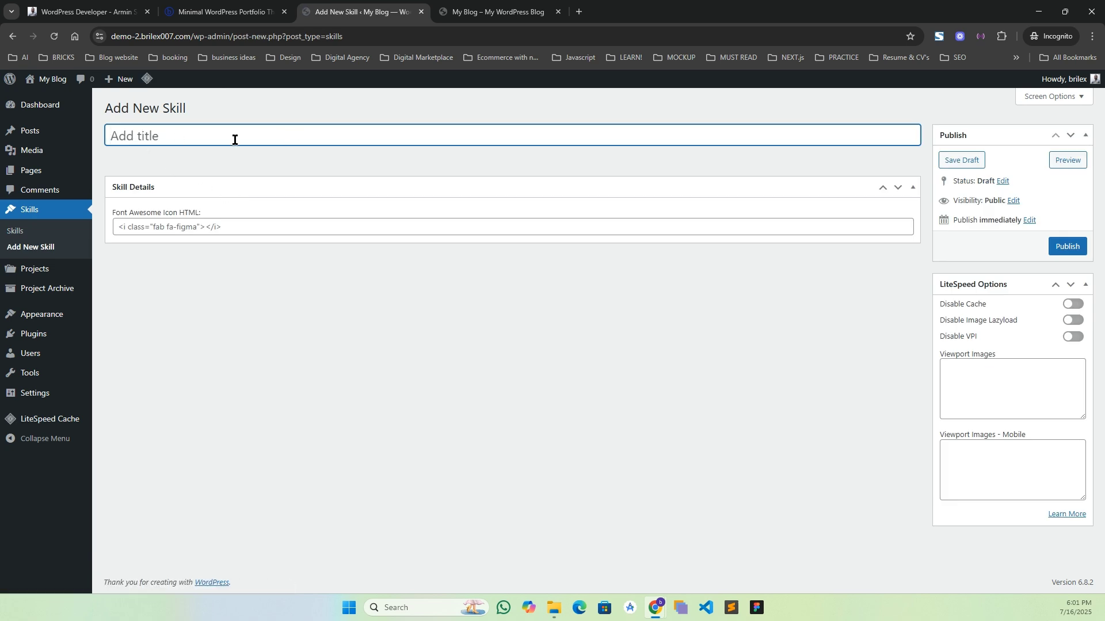
text(Test)
click(246, 229)
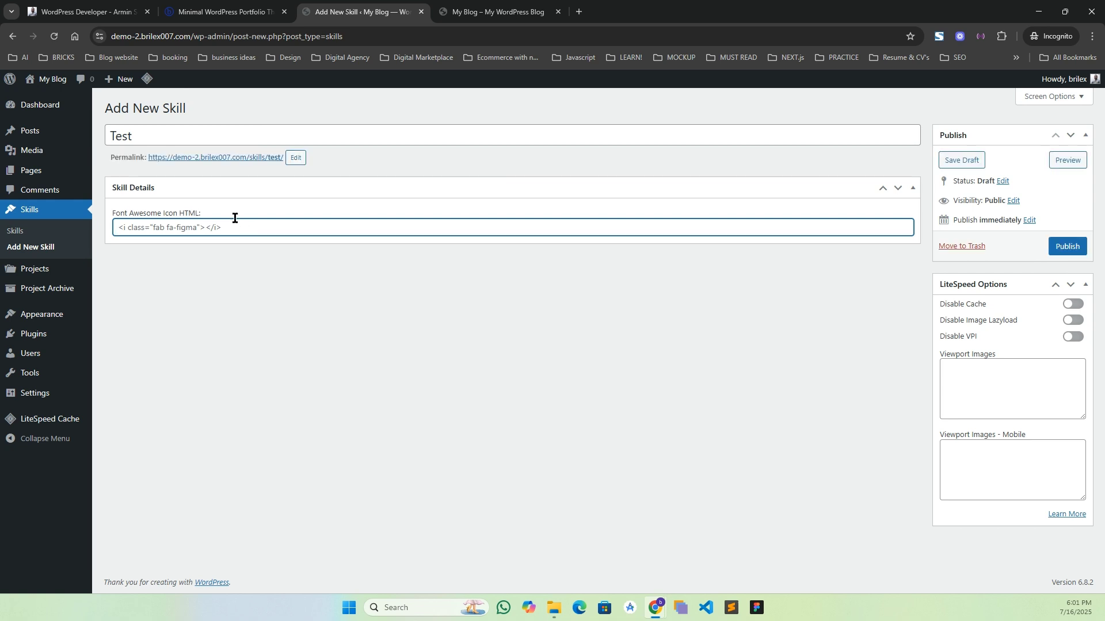
Inspect the HTML skill's icon element on the live homepage to obtain its Font Awesome markup
click(495, 11)
right_click(299, 259)
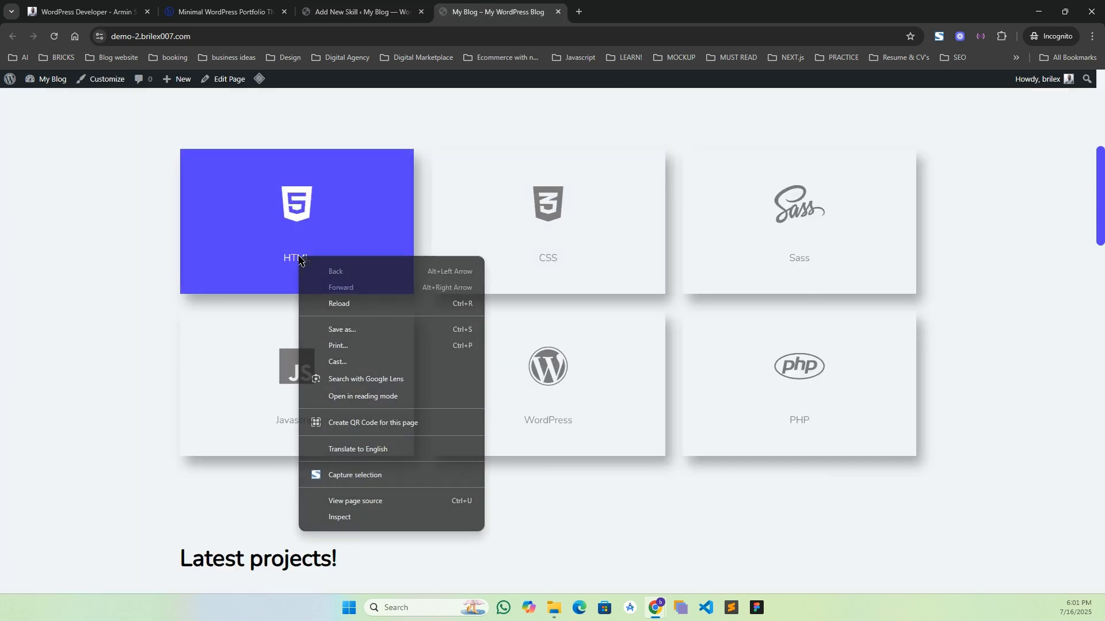
right_click(294, 203)
click(334, 464)
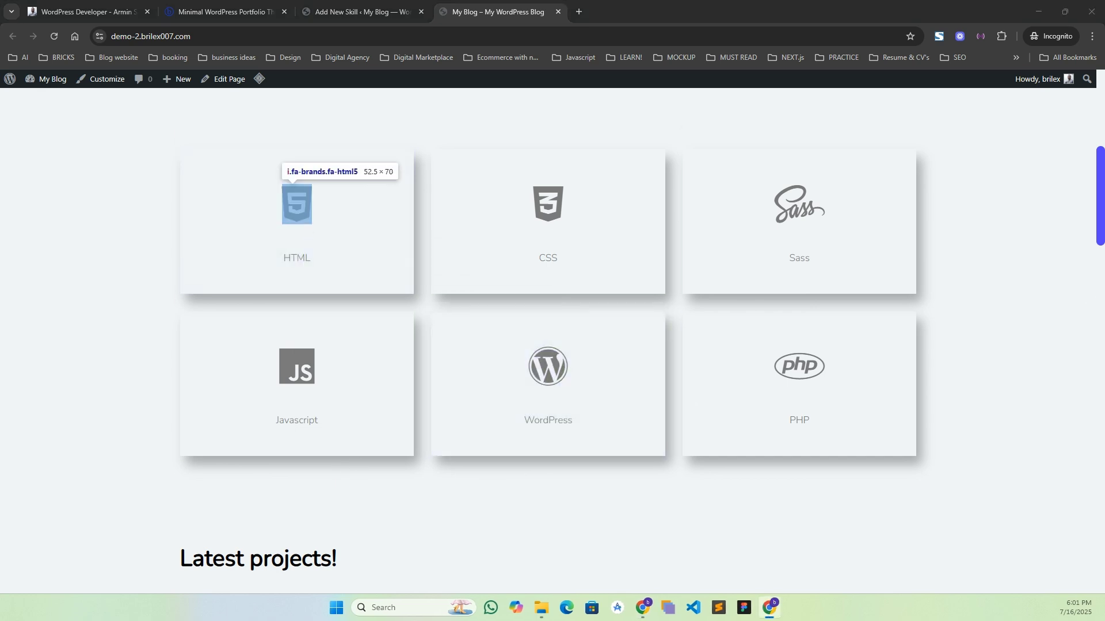
Set the Test skill's Font Awesome icon HTML to <i class="fa-brands fa-html5"></i> and publish the skill
click(332, 11)
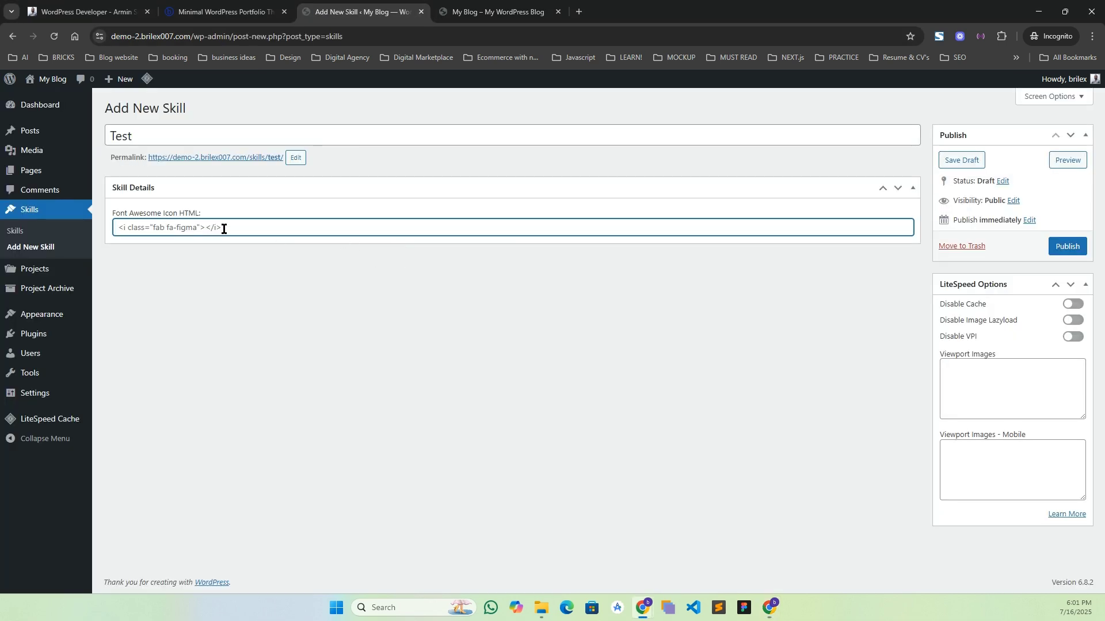
key(ctrl+a)
text(<i class="fa-brands fa-html5"></i>)
click(1065, 248)
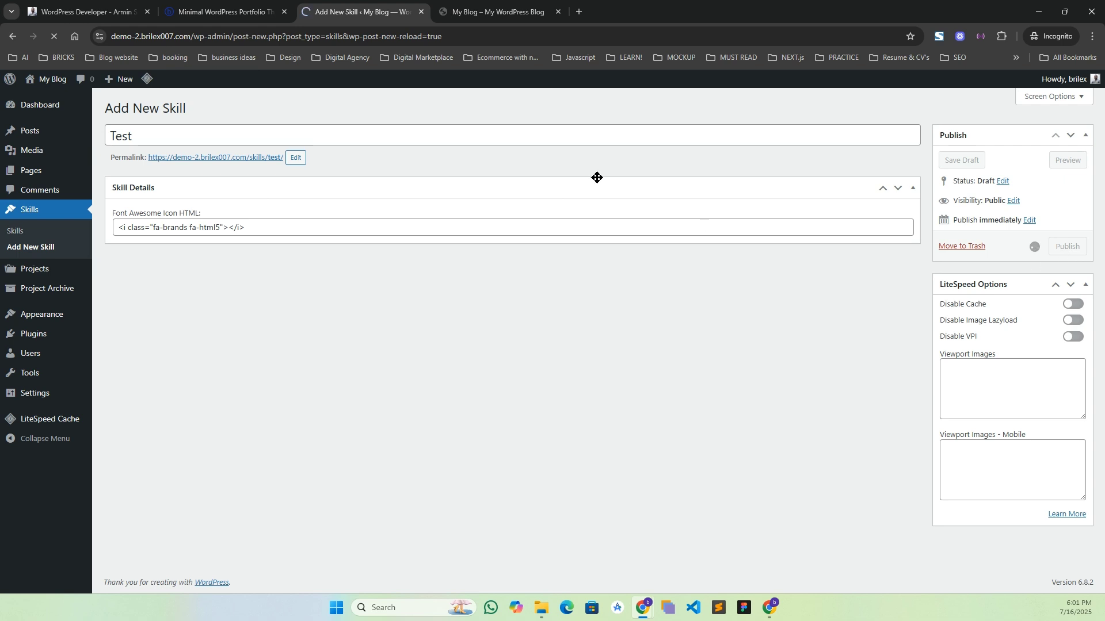
Reload the live homepage and check the skills grid for the Test skill
click(496, 11)
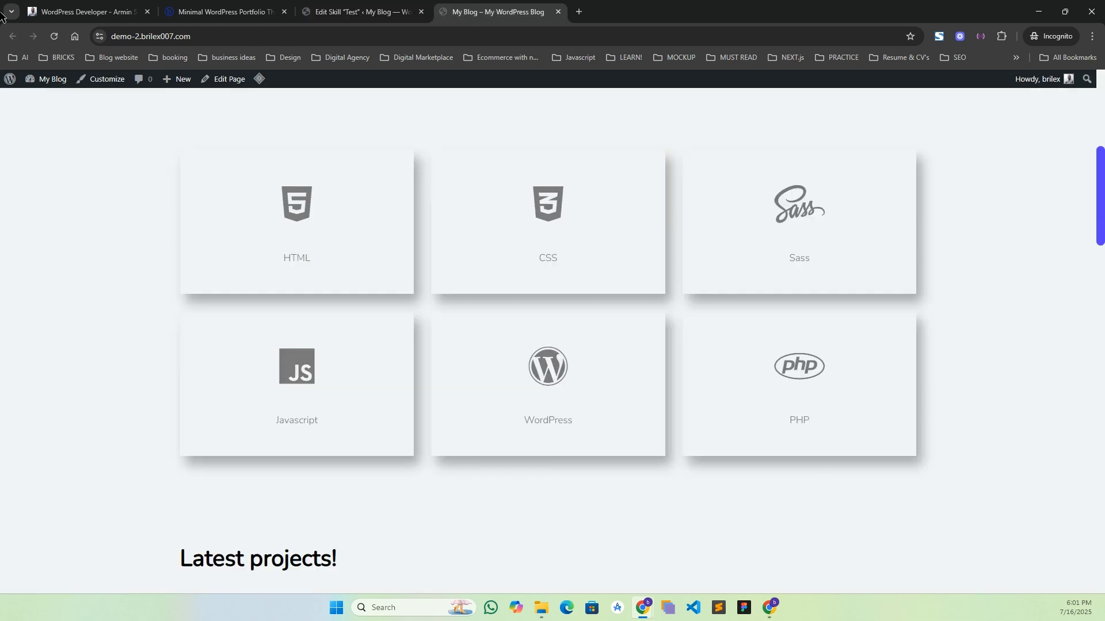
click(53, 36)
scroll(303, 460, down, 3)
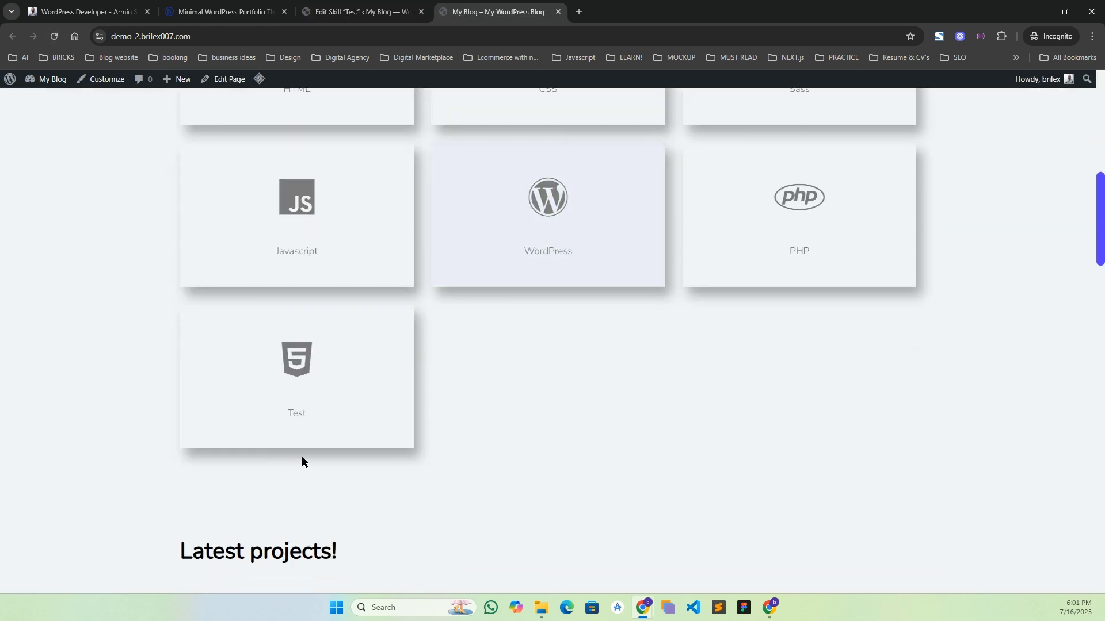
Open Project 1 for editing from the Projects list
click(353, 10)
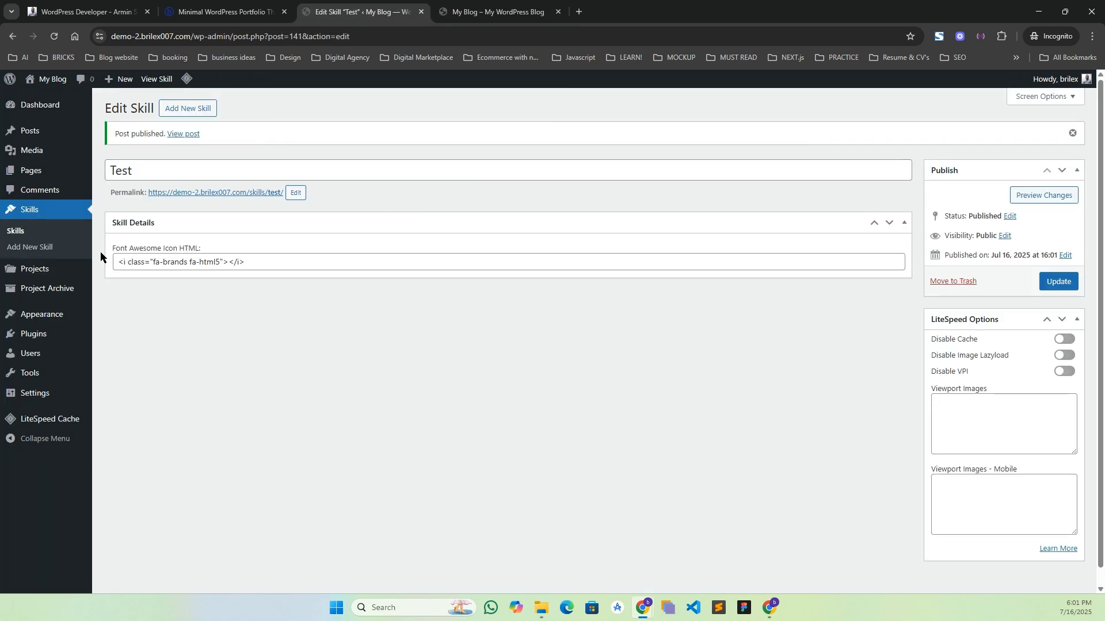
mouse_move(52, 271)
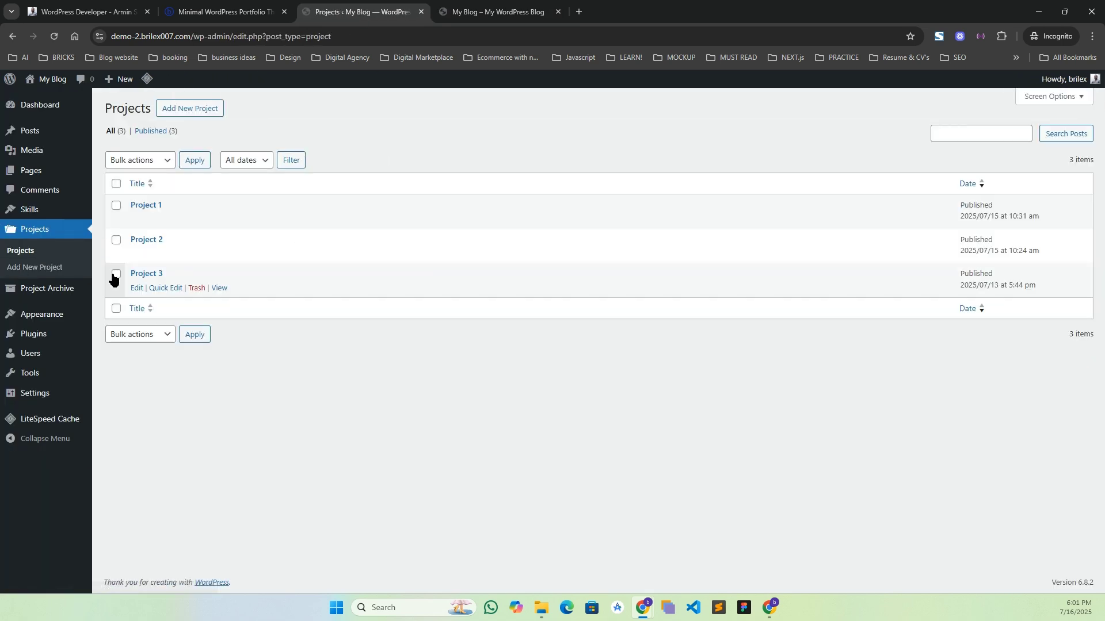
click(137, 219)
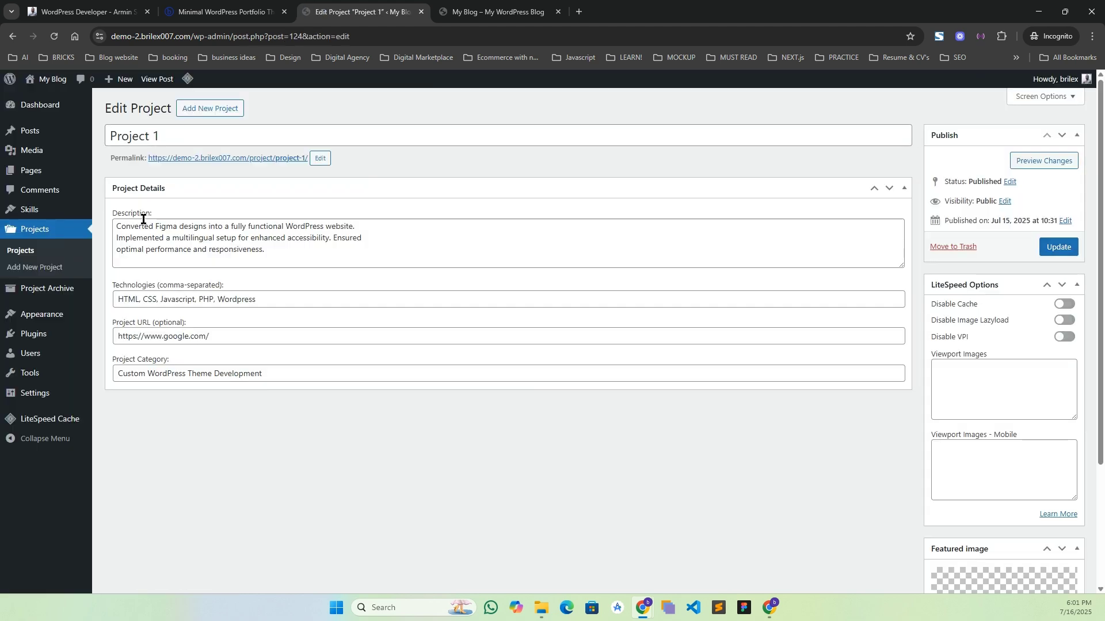
Compare Project 1's detail fields and featured image with its entry in the live homepage's latest projects section
click(551, 4)
scroll(469, 325, down, 8)
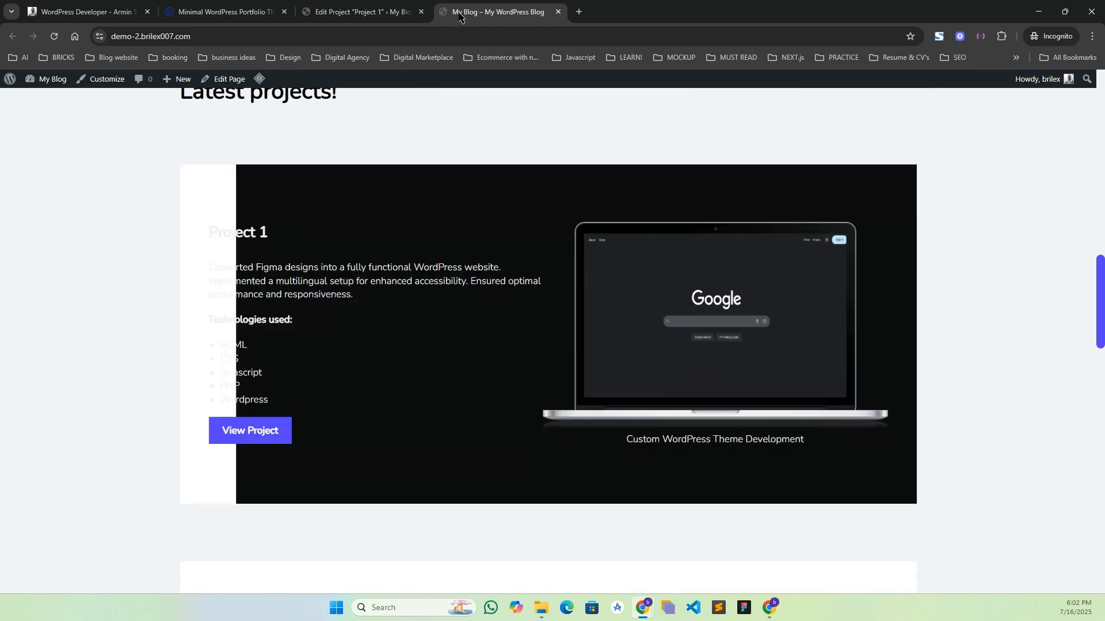
click(362, 13)
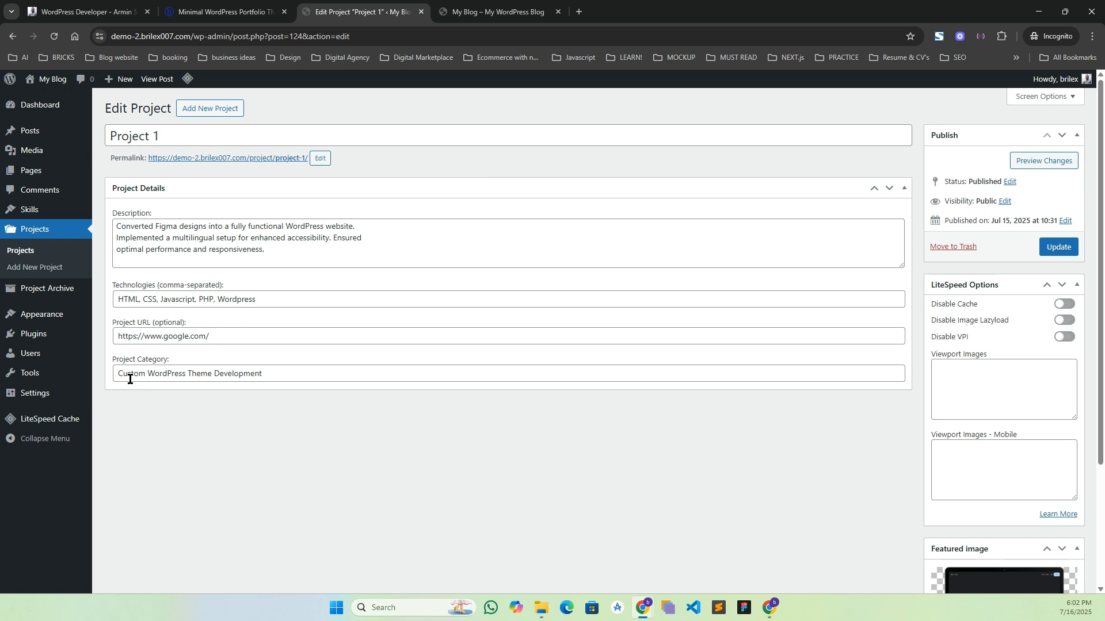
click(506, 12)
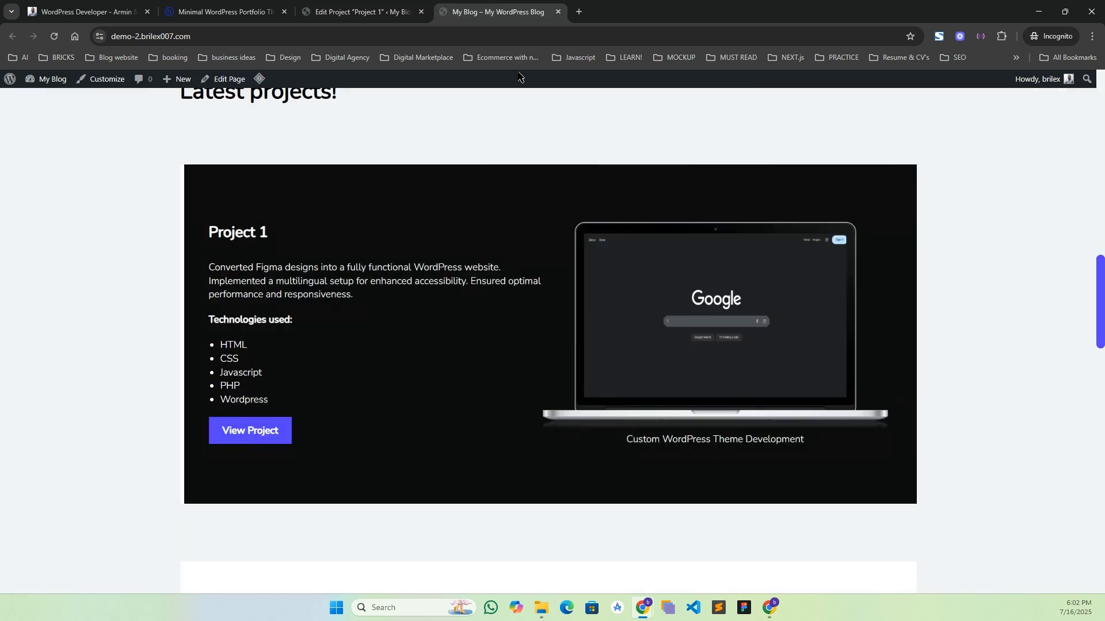
click(368, 3)
scroll(952, 440, down, 3)
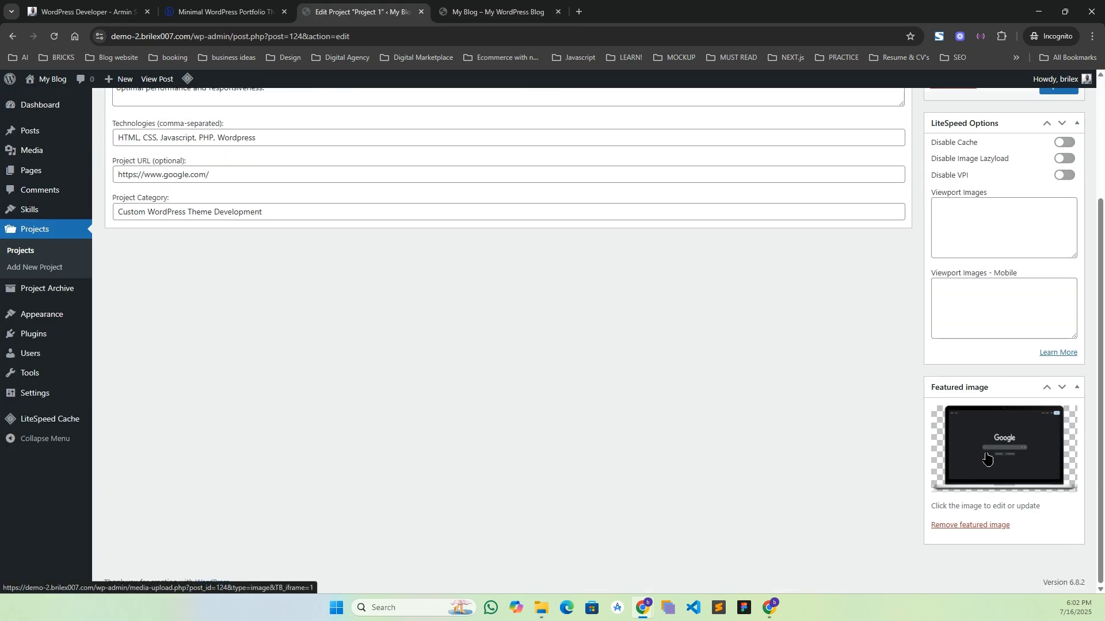
View the Full Project Archive section on the live homepage and open the Project Archive list in the admin
click(494, 11)
scroll(520, 309, down, 10)
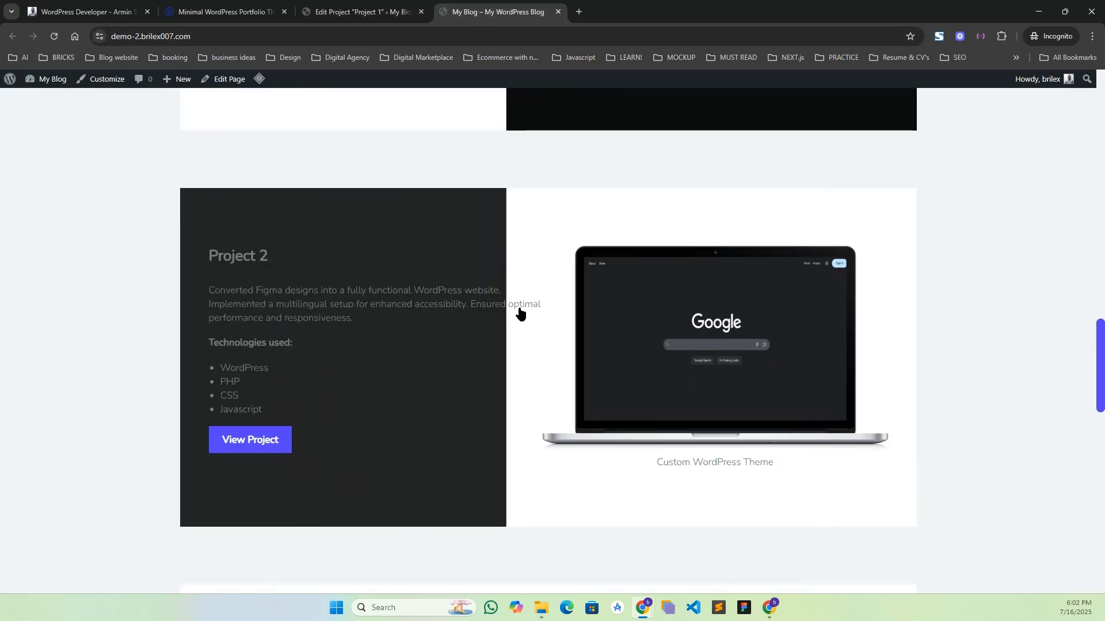
scroll(519, 313, down, 10)
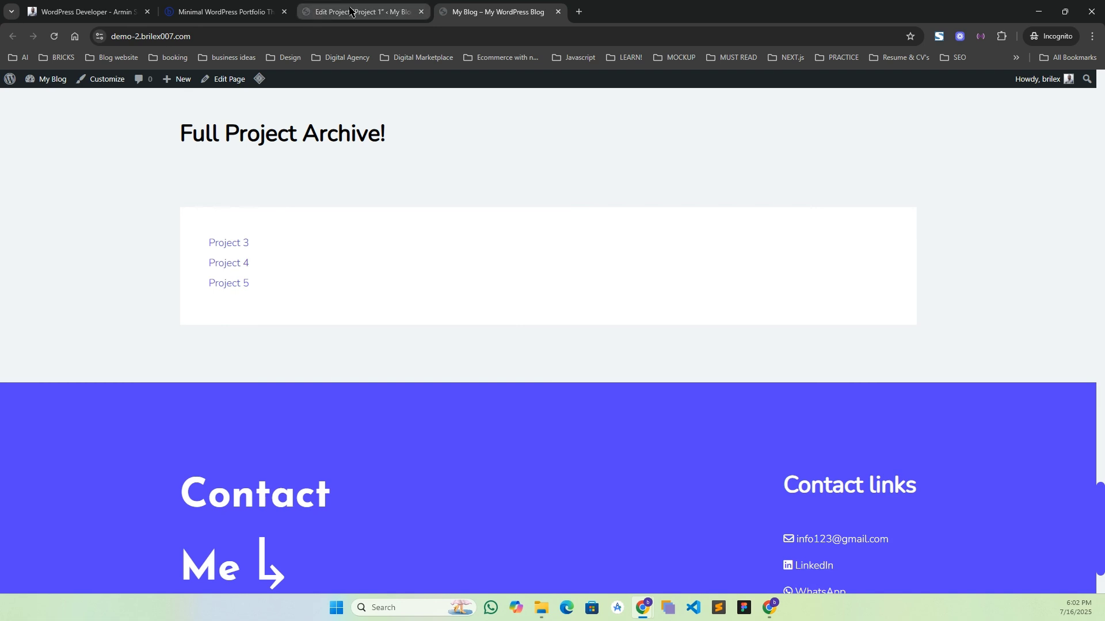
click(358, 15)
mouse_move(44, 289)
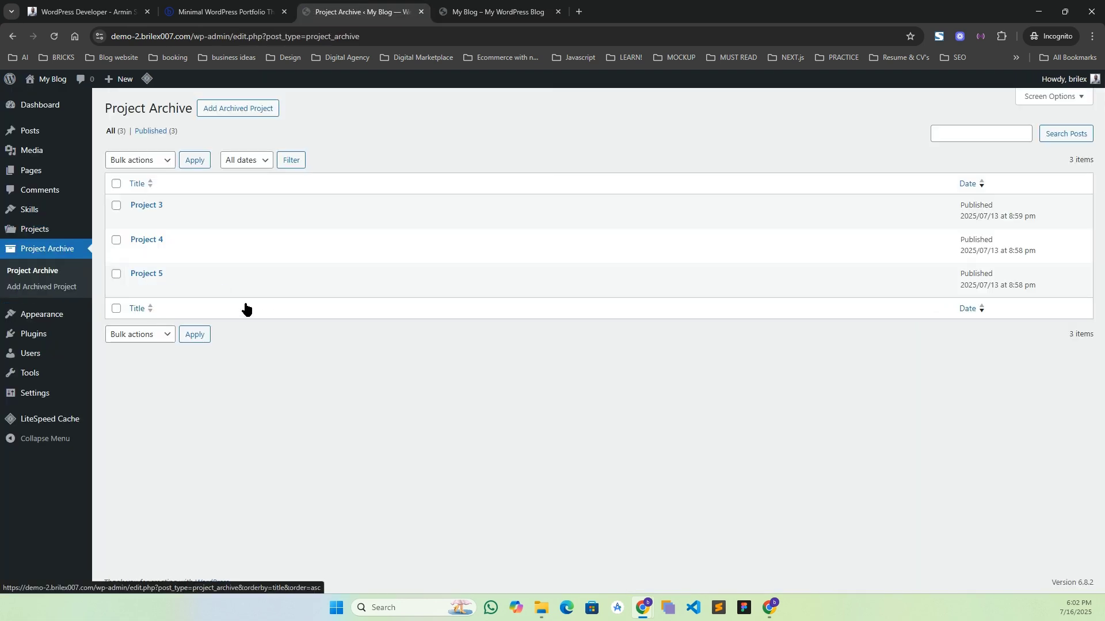
Open the archived Project 3 to view its URL field and compare it with the Full Project Archive links on the live homepage
click(137, 221)
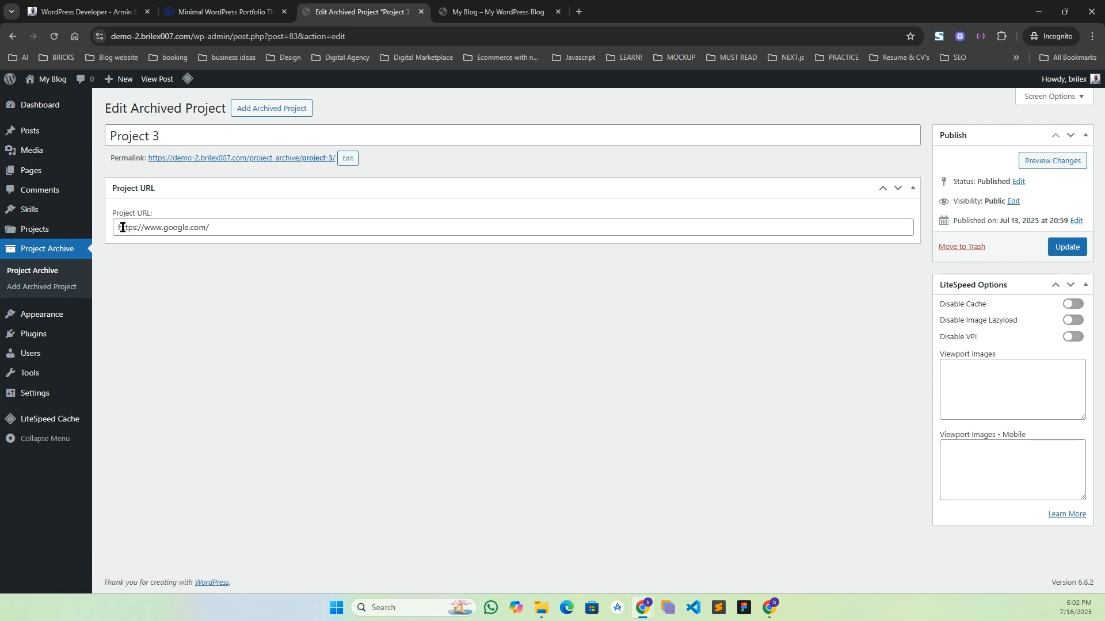
click(553, 5)
scroll(434, 452, down, 1)
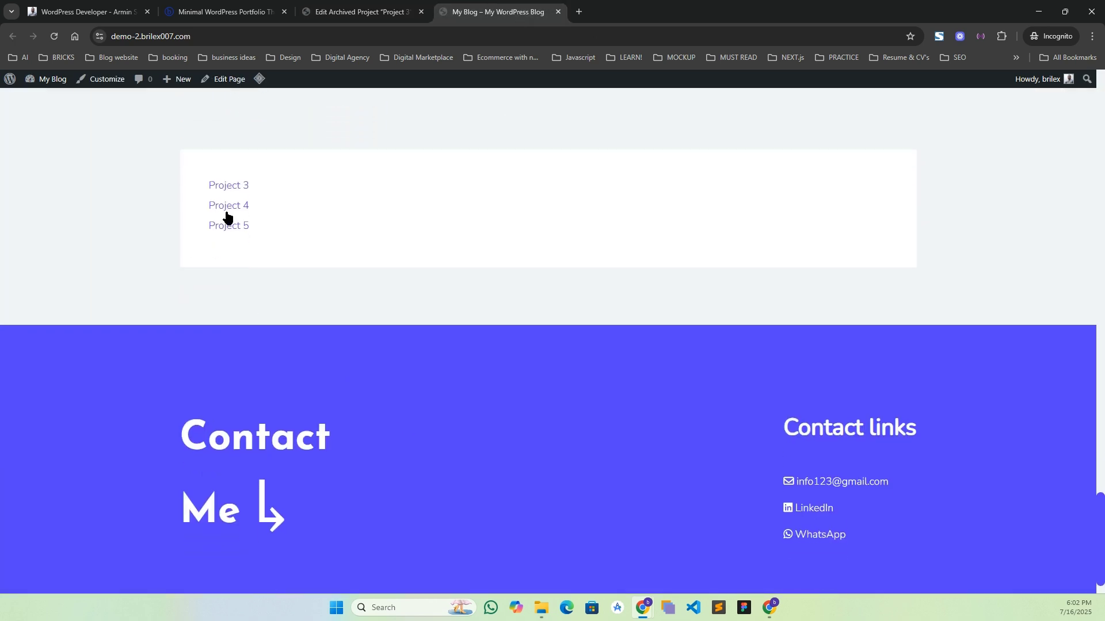
scroll(321, 212, up, 6)
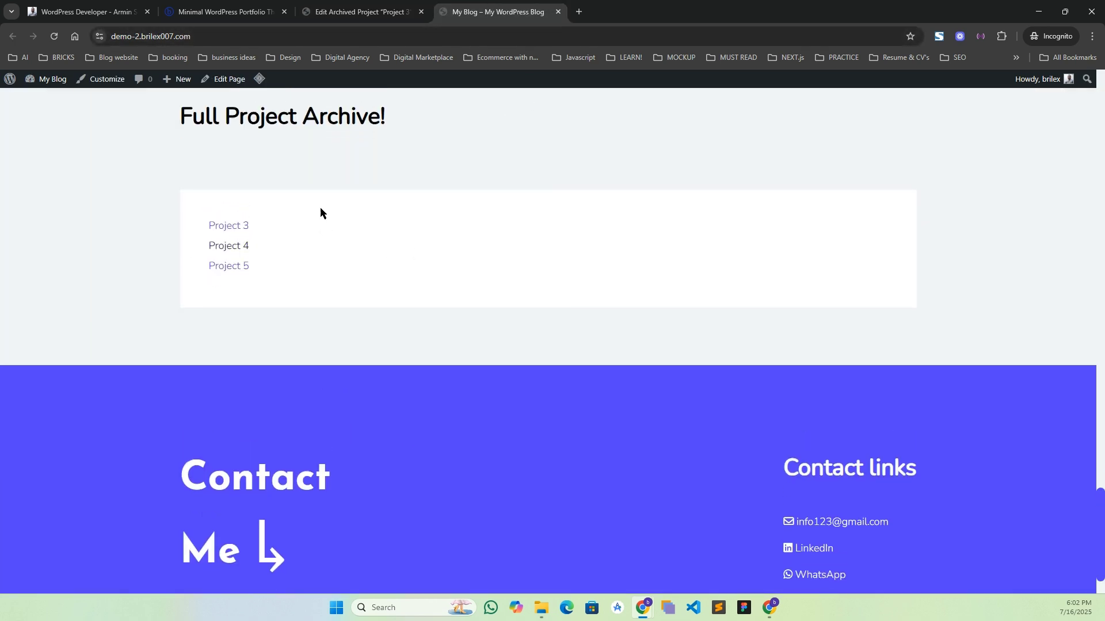
scroll(208, 188, down, 7)
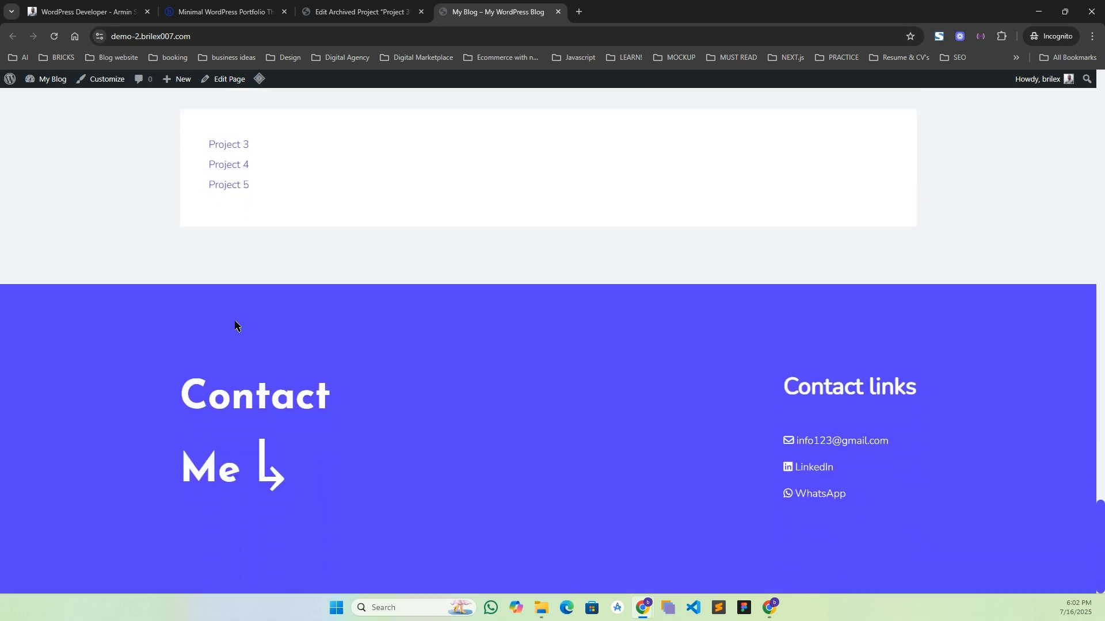
Open the Footer Contact Info settings in the site customizer and show the Contact Me footer in the preview
click(106, 81)
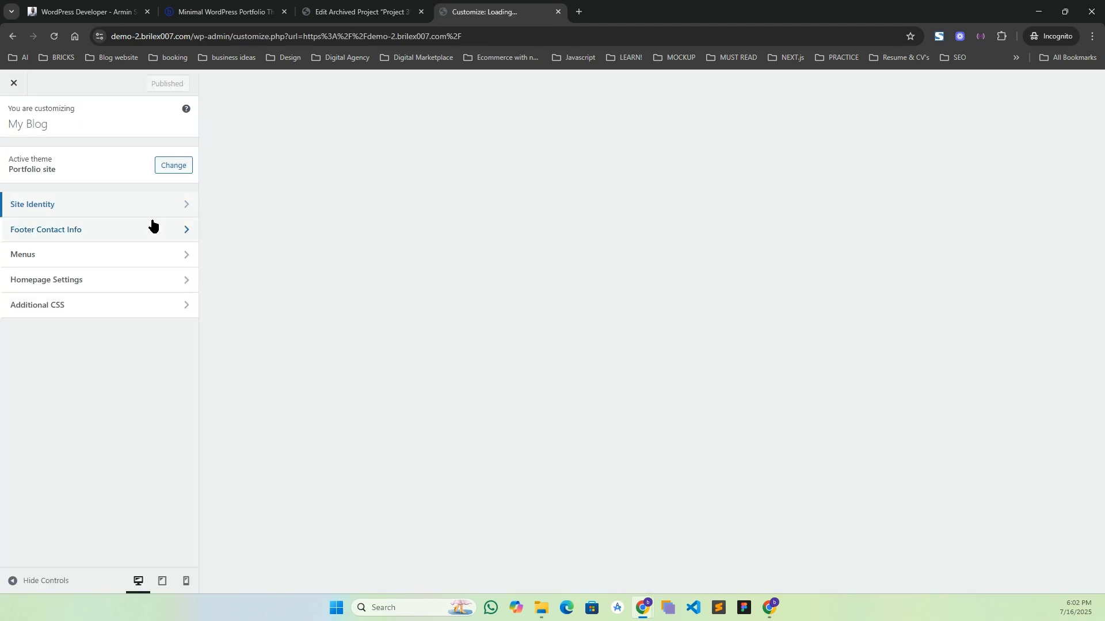
click(91, 238)
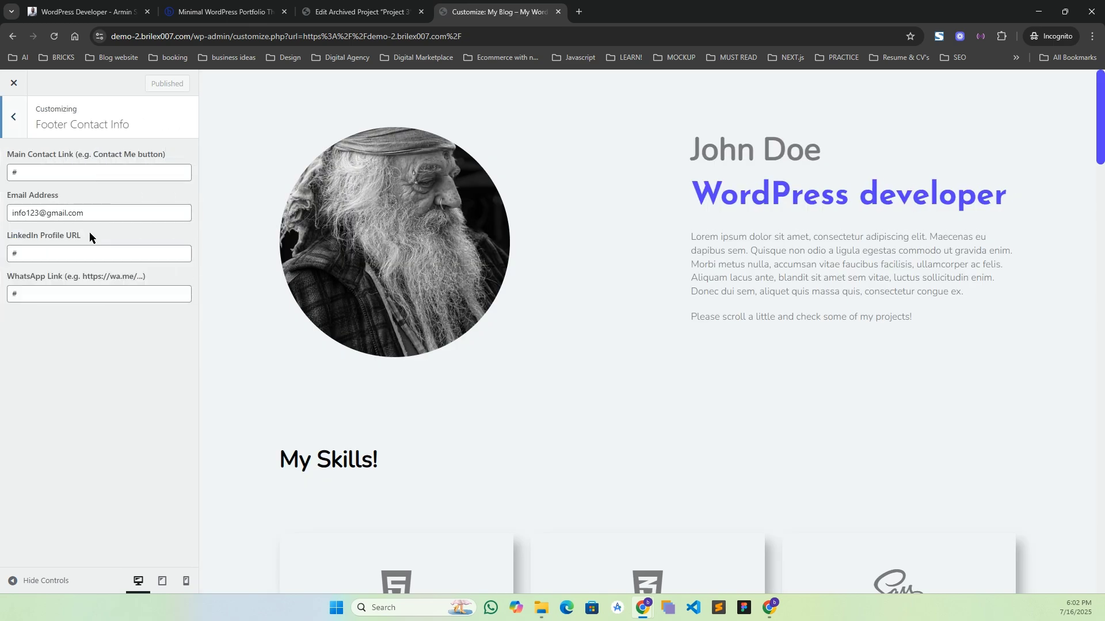
scroll(1080, 212, down, 1)
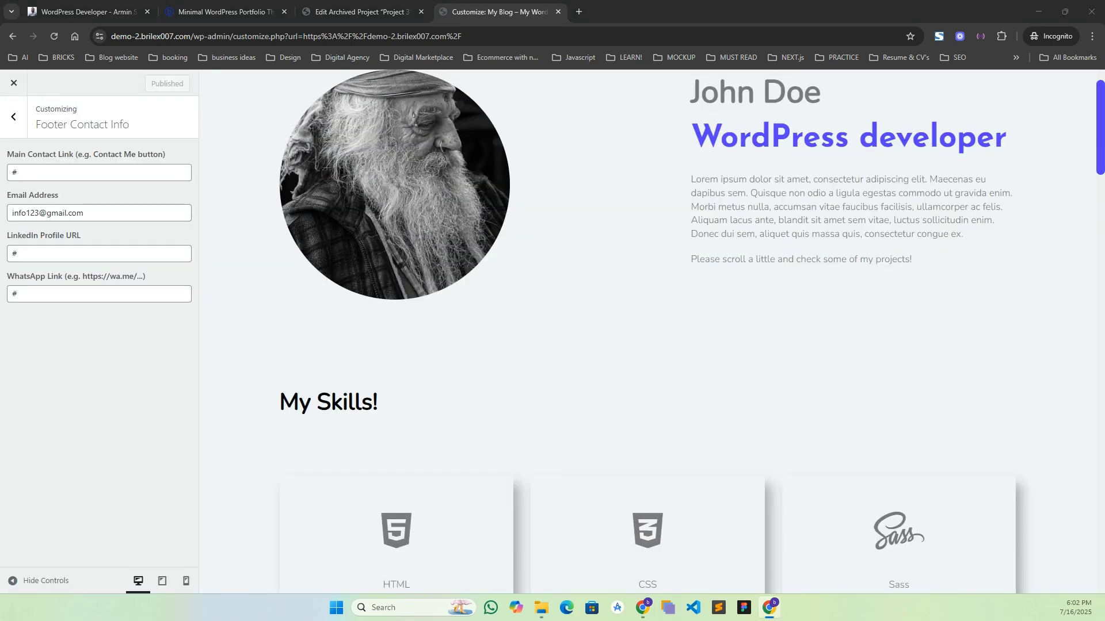
drag(1100, 166, 1099, 587)
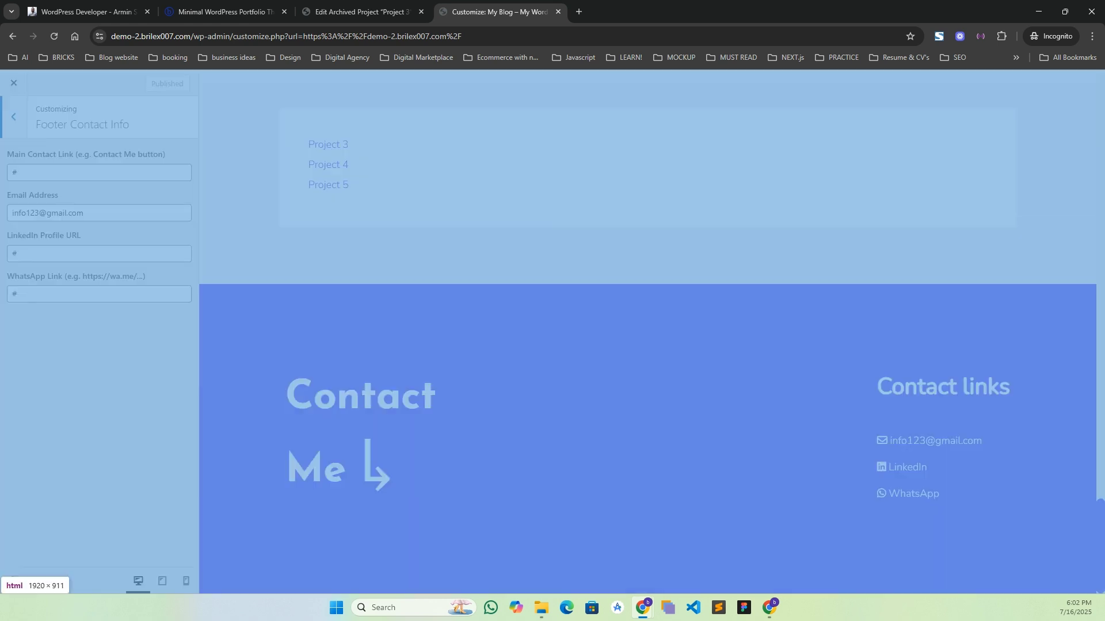
Check the main contact and WhatsApp link fields against the previewed footer links, and close the customizer
click(32, 175)
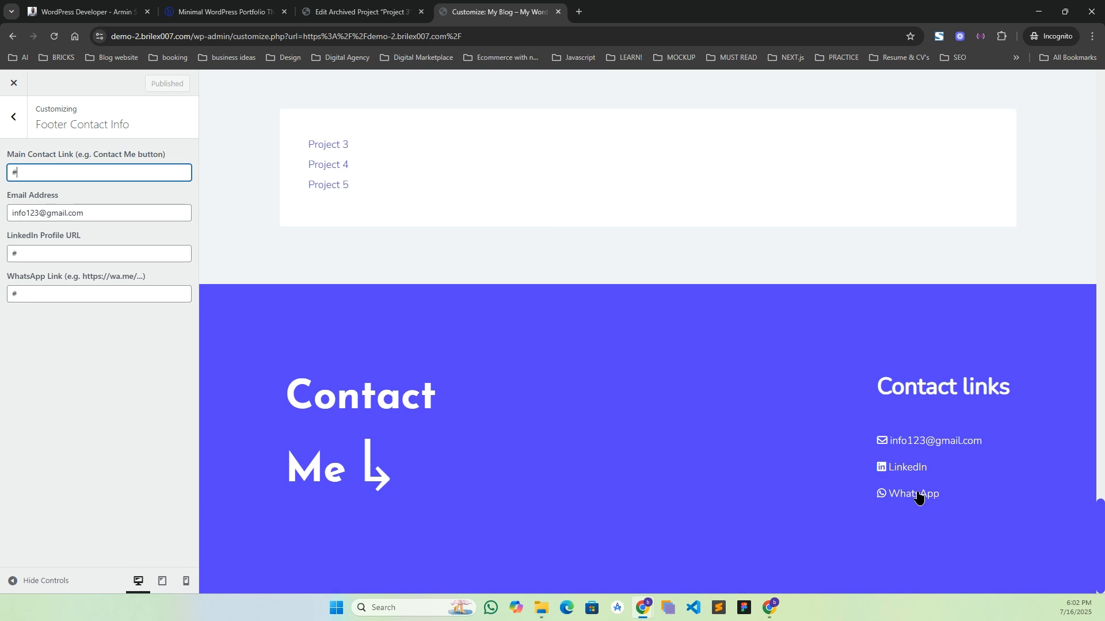
click(70, 296)
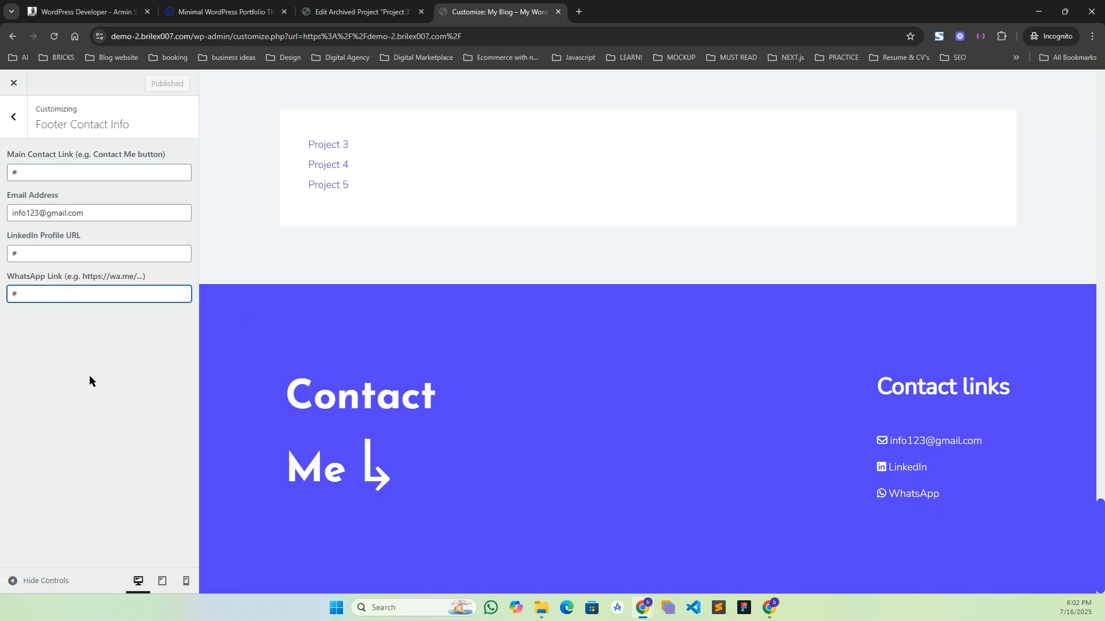
click(14, 84)
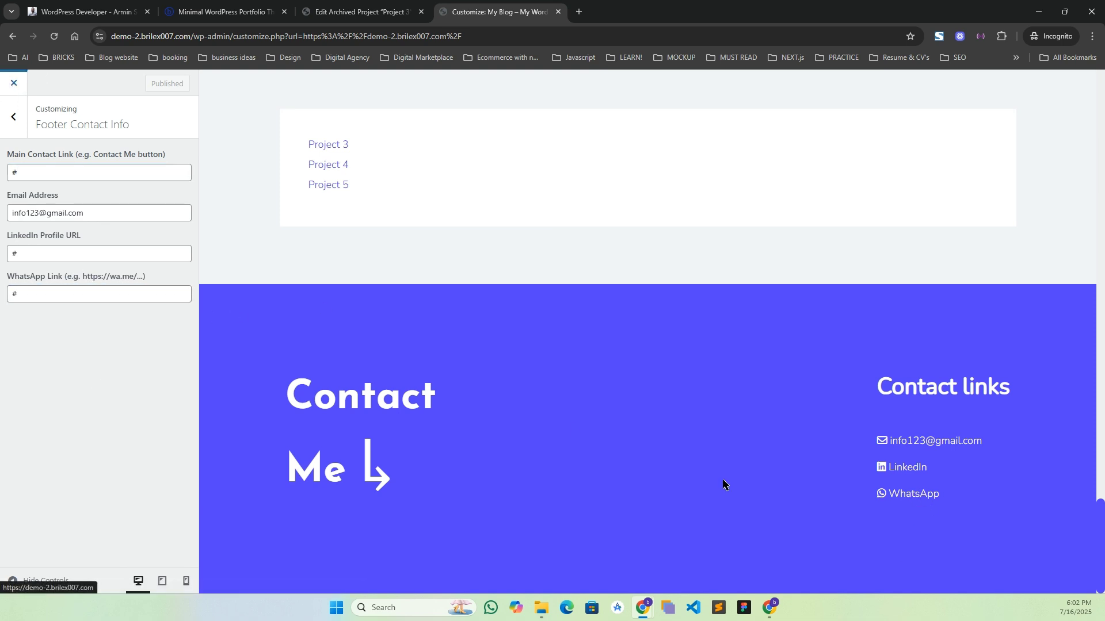